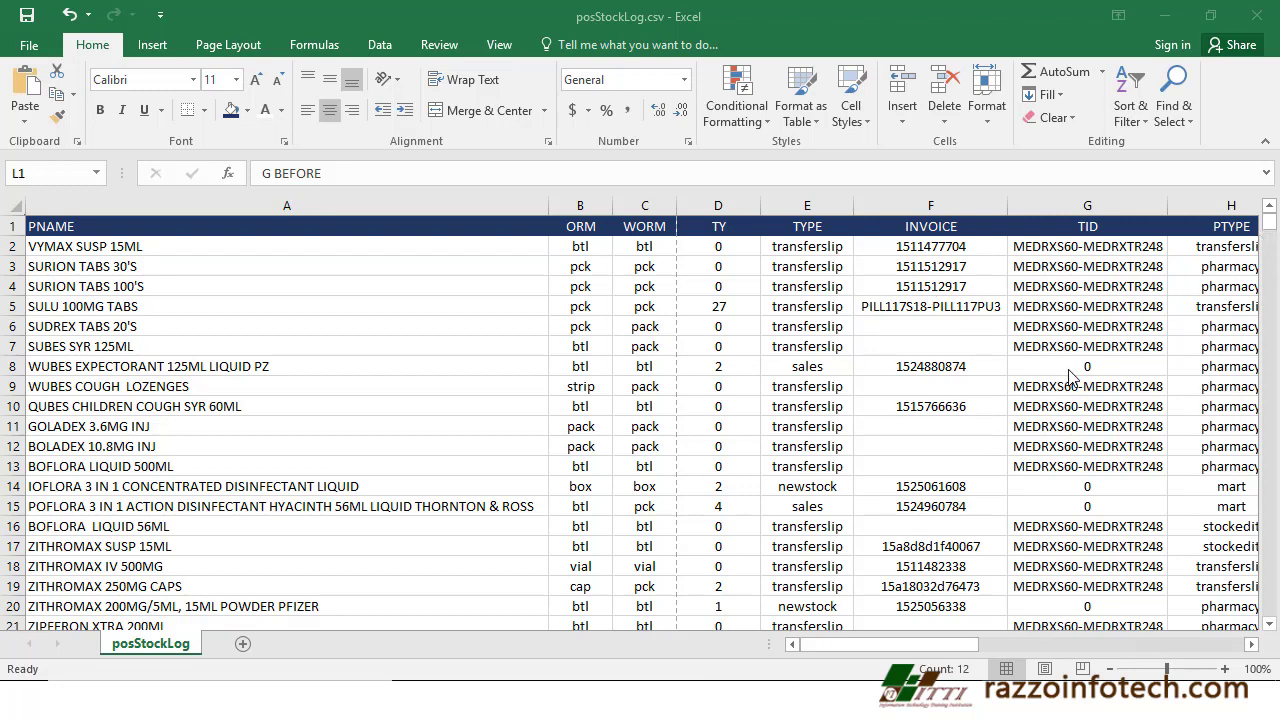
Step: Look over the stock list from its header row down to the last product row
{"action": "left_click_drag", "start_coordinate": [1270, 243], "coordinate": [1272, 596]}
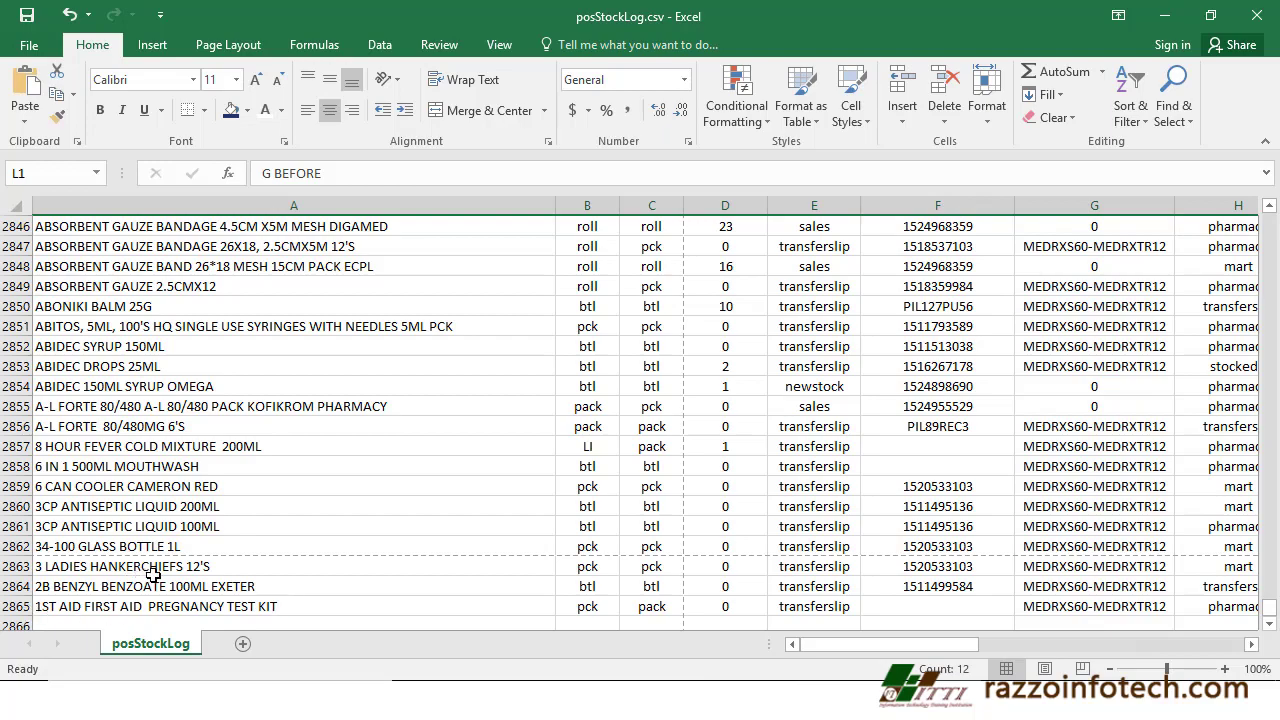
{"action": "left_click_drag", "start_coordinate": [1270, 608], "coordinate": [1270, 222]}
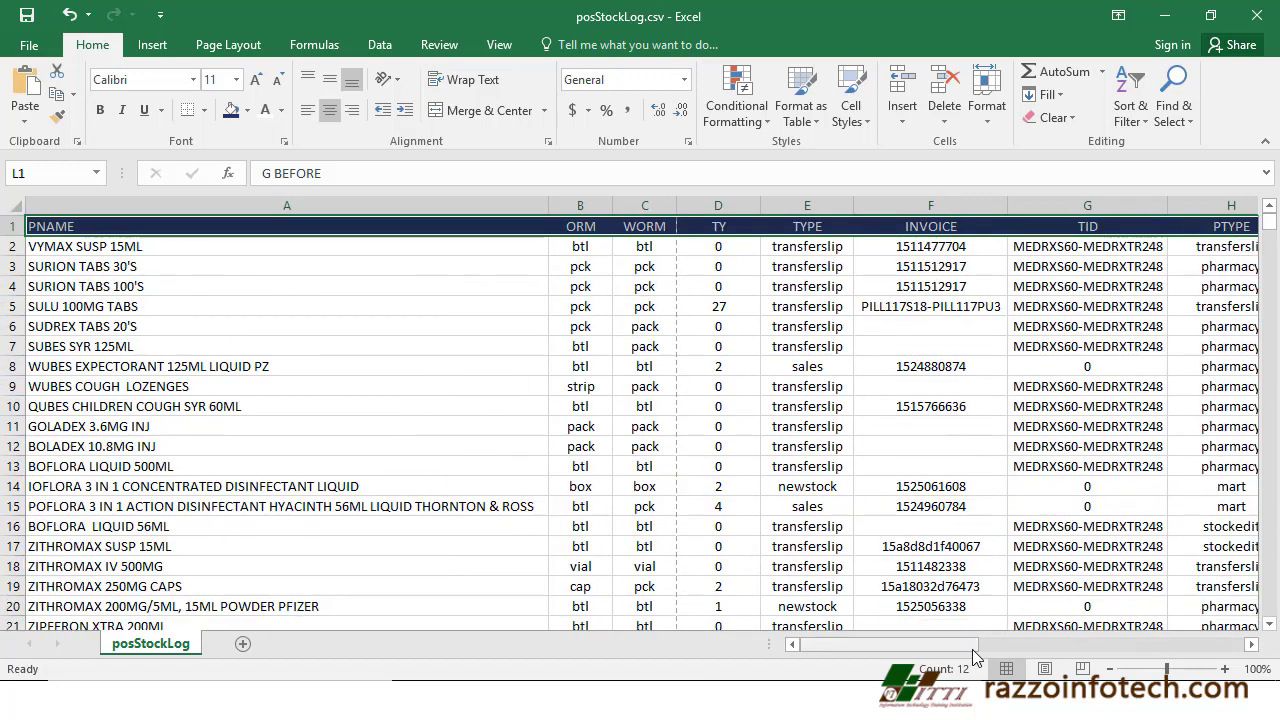
{"action": "left_click_drag", "start_coordinate": [936, 648], "coordinate": [873, 651]}
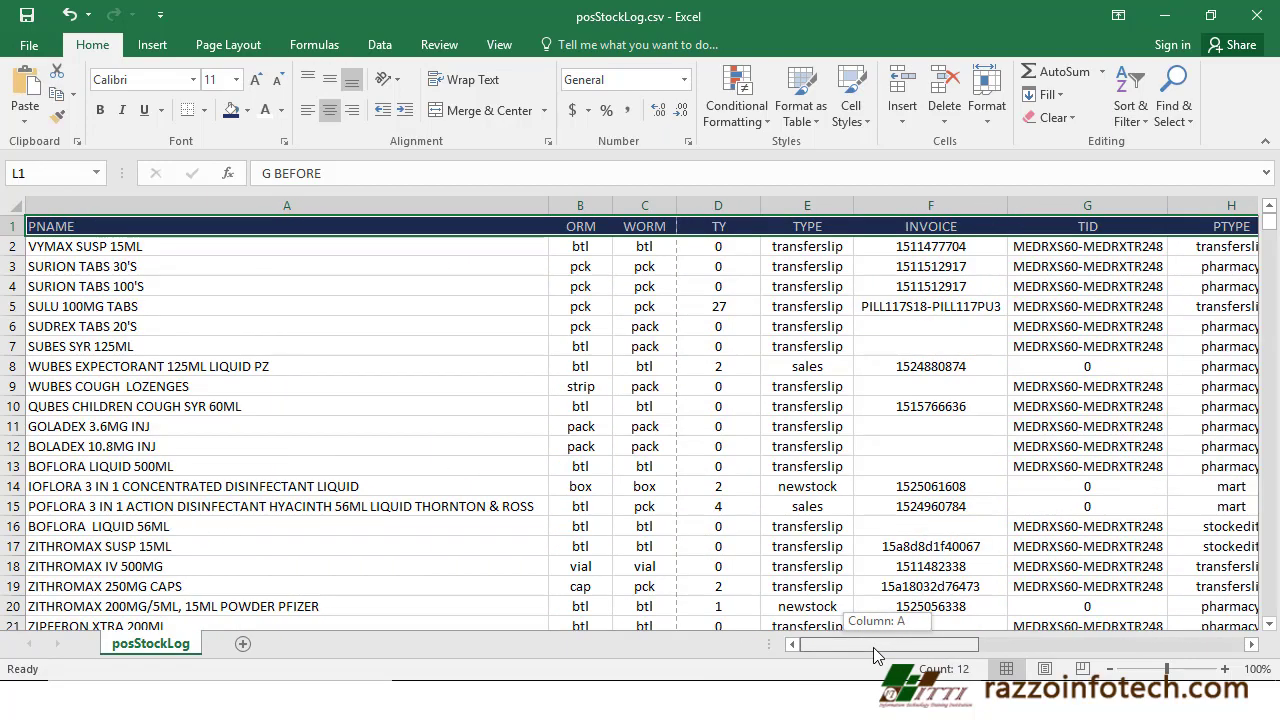
{"action": "mouse_move", "coordinate": [873, 647]}
{"action": "left_mouse_down"}
{"action": "mouse_move", "coordinate": [890, 647]}
{"action": "mouse_move", "coordinate": [857, 649]}
{"action": "left_mouse_up"}
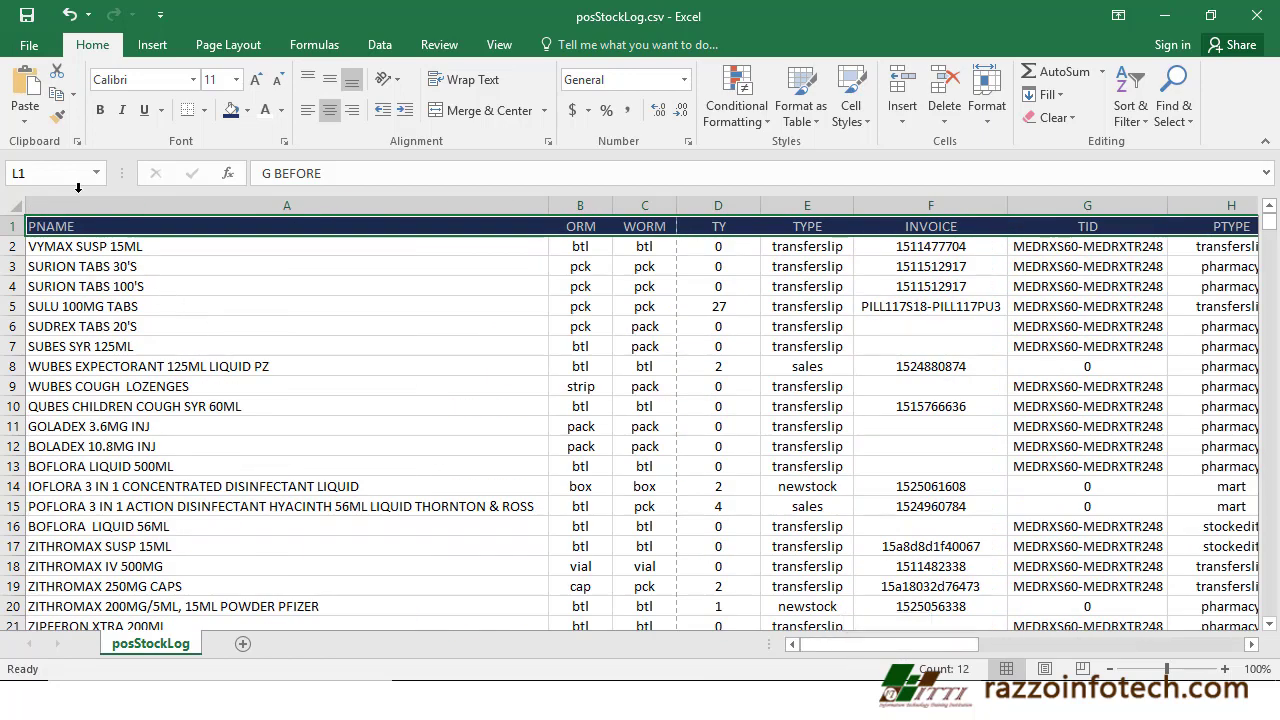
Step: Open the print settings for the stock list and choose DanRAZZO as the printer
{"action": "left_click", "coordinate": [29, 45]}
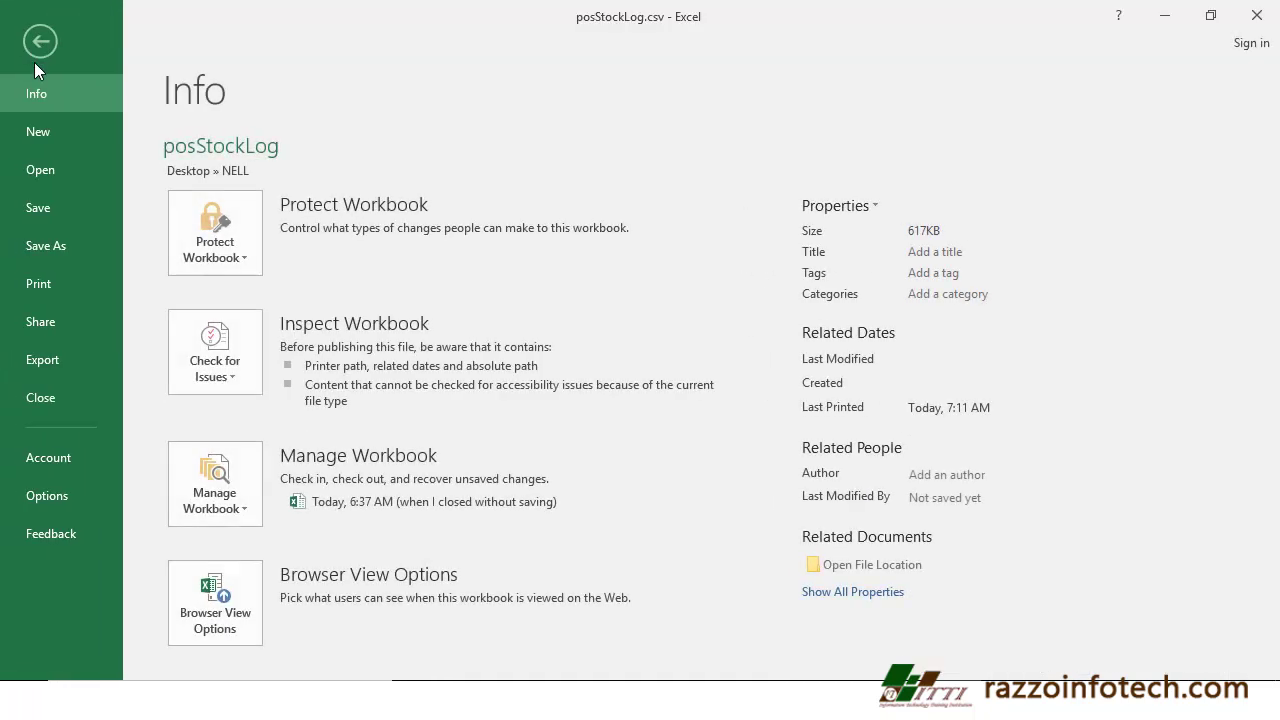
{"action": "left_click", "coordinate": [74, 288]}
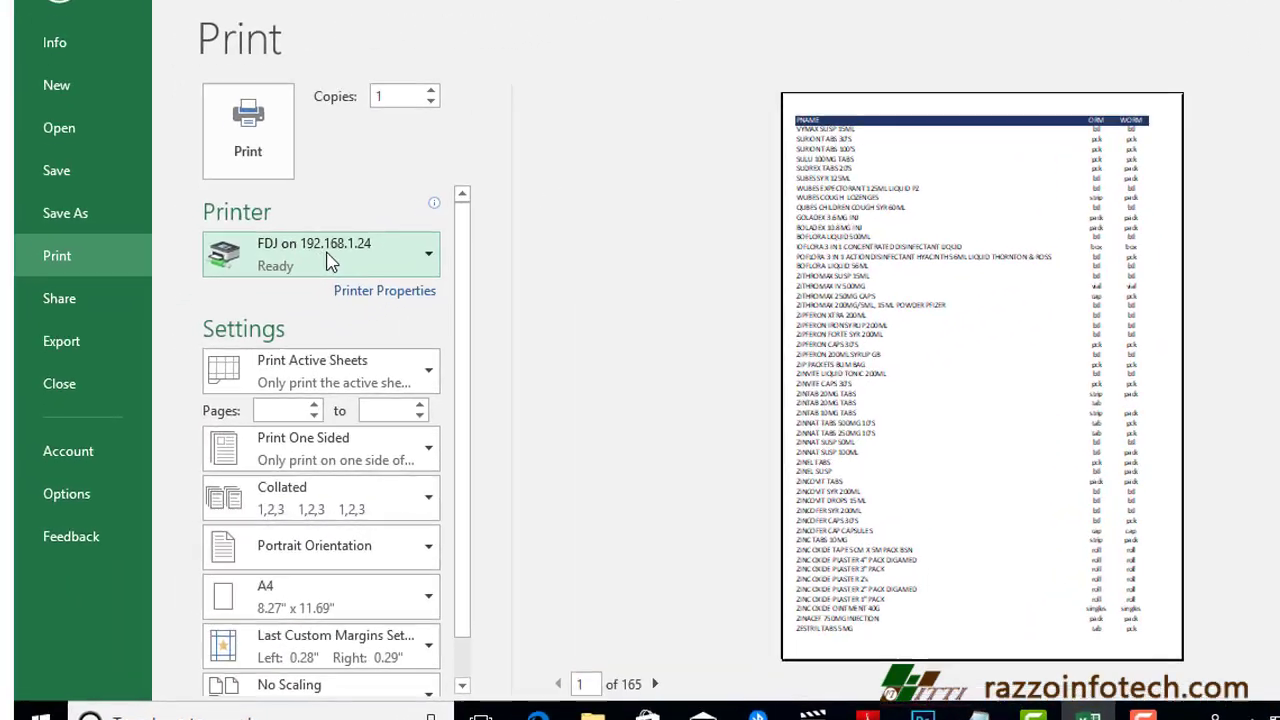
{"action": "left_click", "coordinate": [272, 290]}
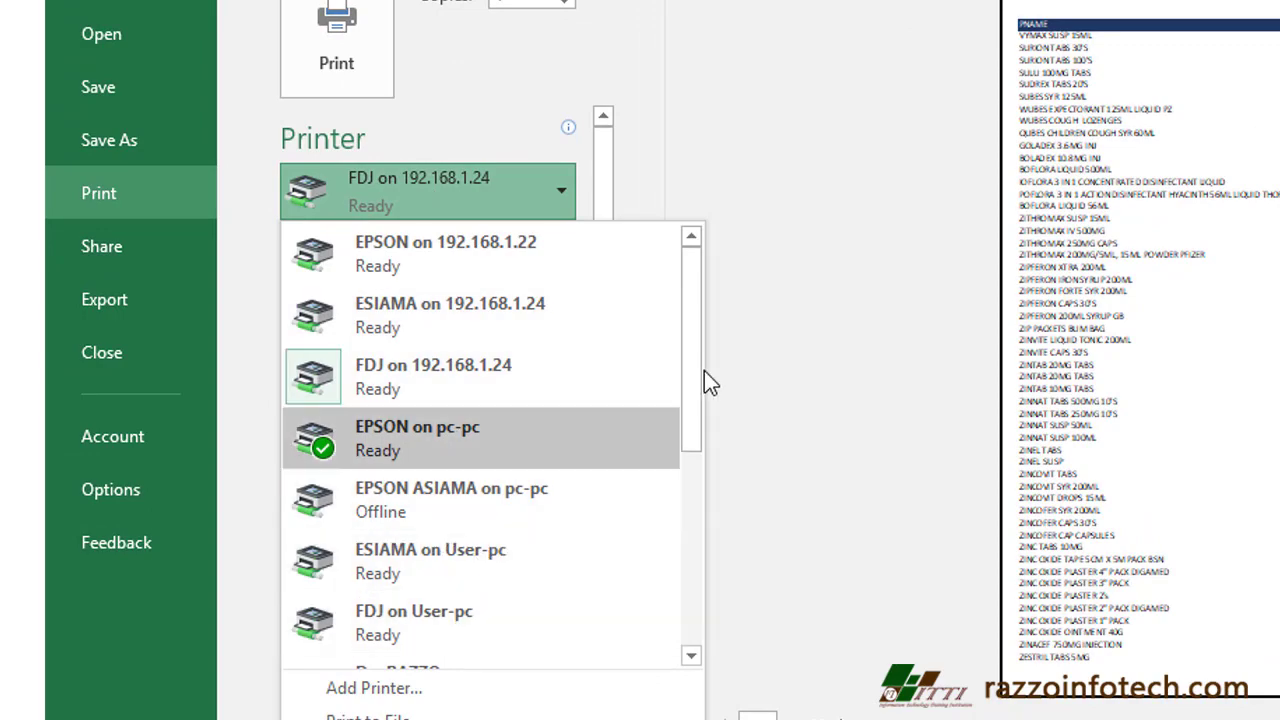
{"action": "left_click_drag", "start_coordinate": [700, 376], "coordinate": [696, 459]}
{"action": "left_click", "coordinate": [462, 494]}
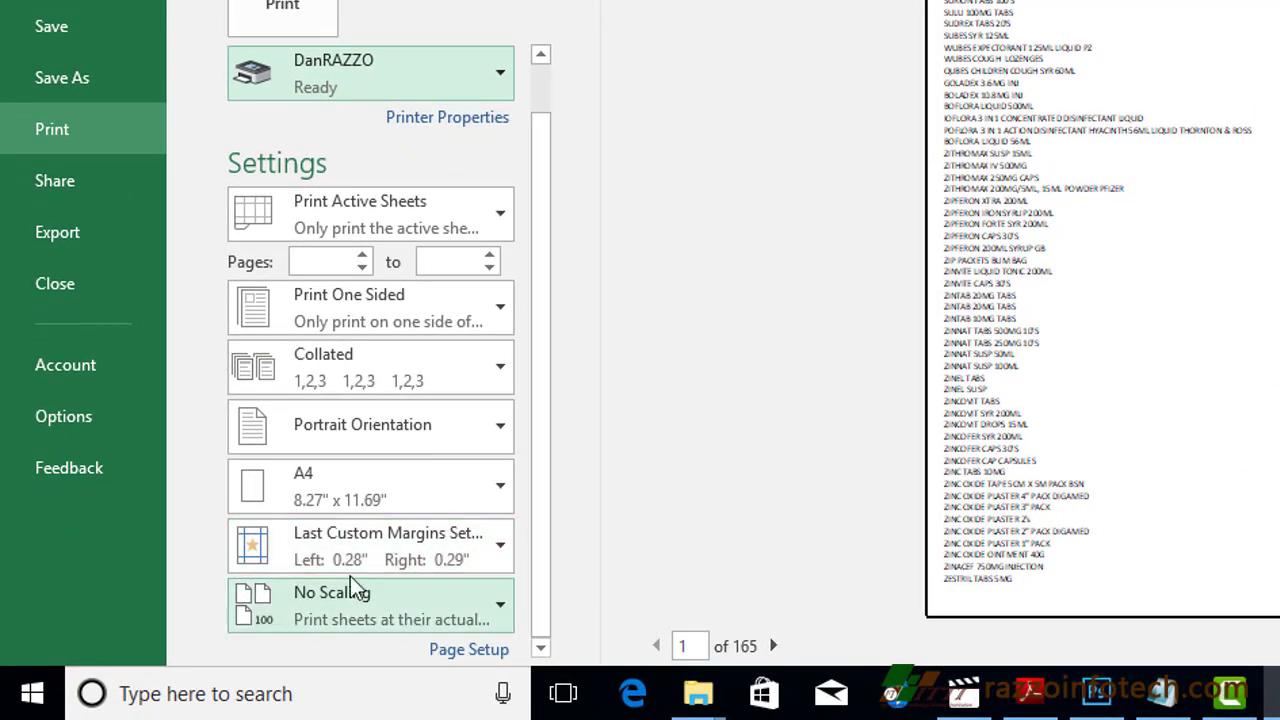
Step: Set the print scaling to Fit All Columns on One Page and the orientation to landscape
{"action": "left_click", "coordinate": [381, 607]}
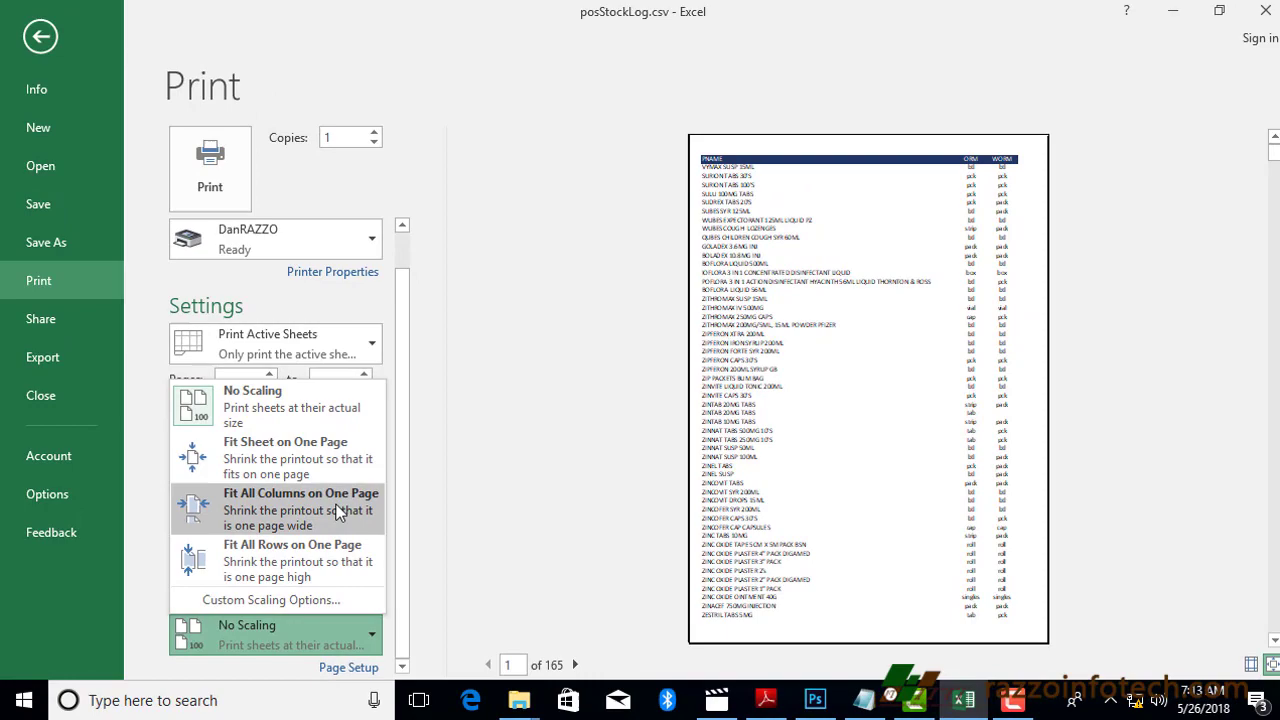
{"action": "left_click", "coordinate": [373, 437]}
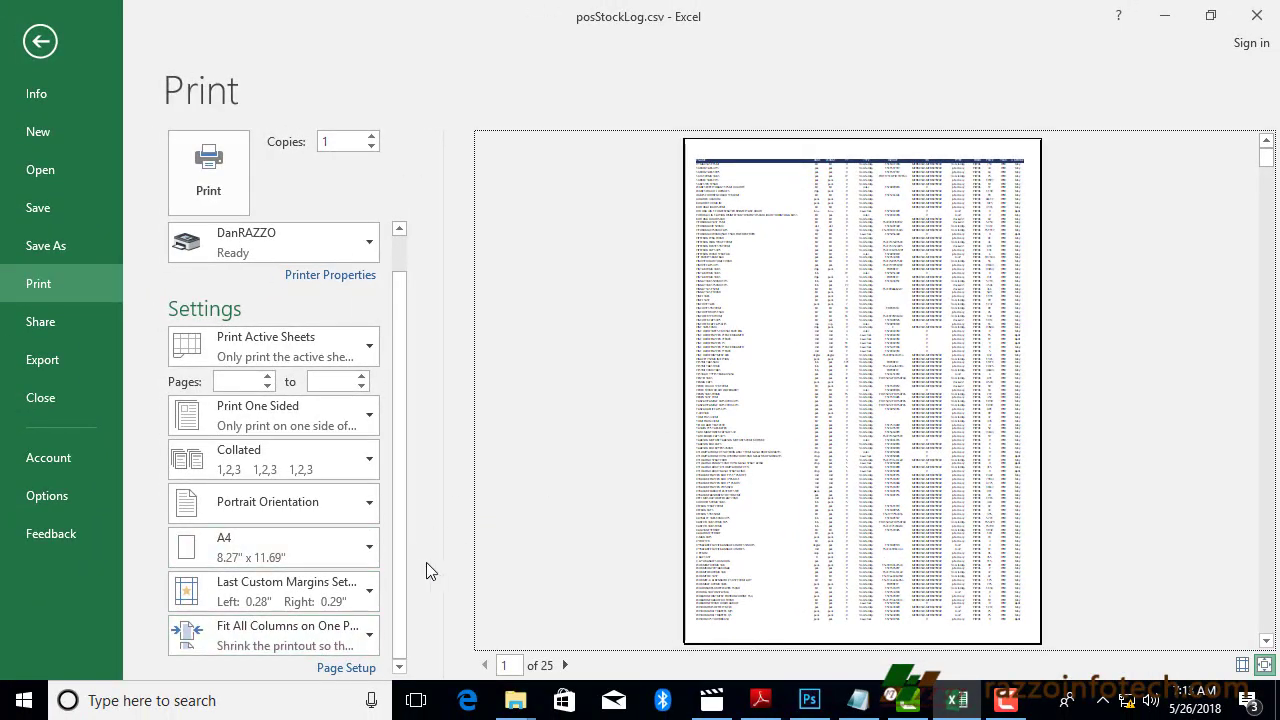
{"action": "left_click", "coordinate": [312, 504]}
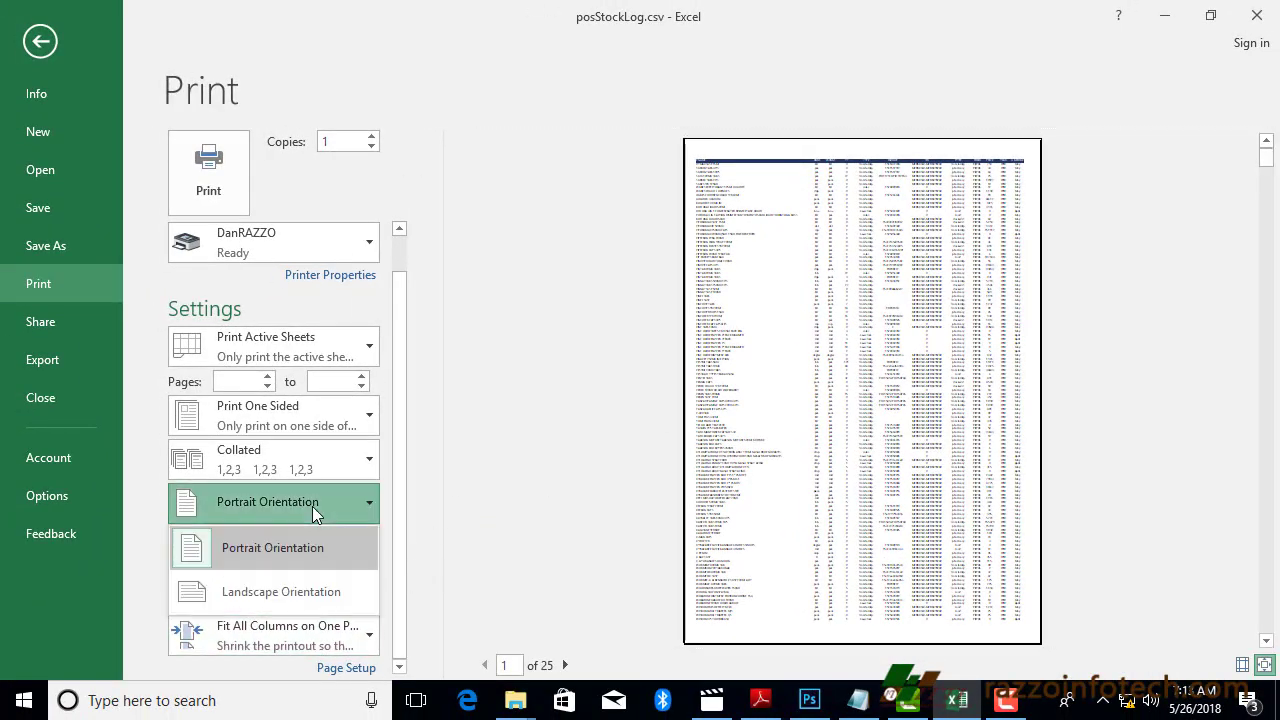
{"action": "left_click", "coordinate": [289, 594]}
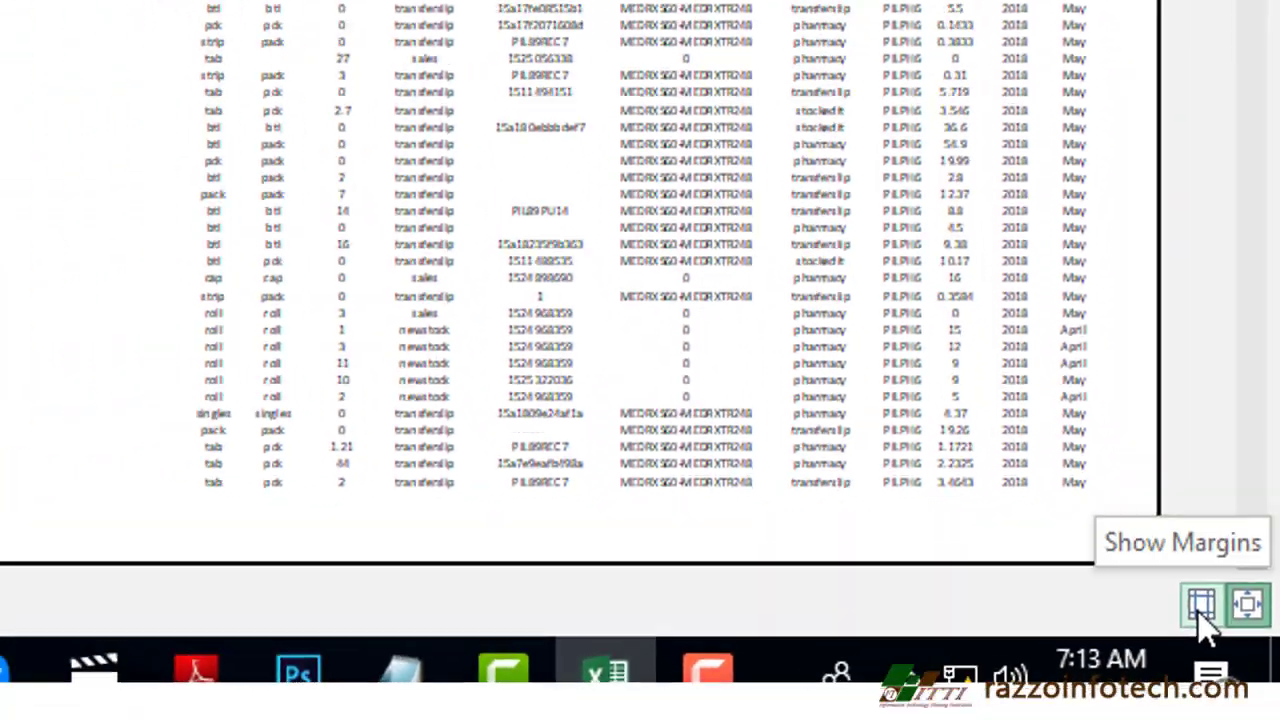
Step: Show the margins in the print preview, narrow the right margin to 0.2" and the left to 0.15", and reduce the bottom margin
{"action": "left_click", "coordinate": [1232, 650]}
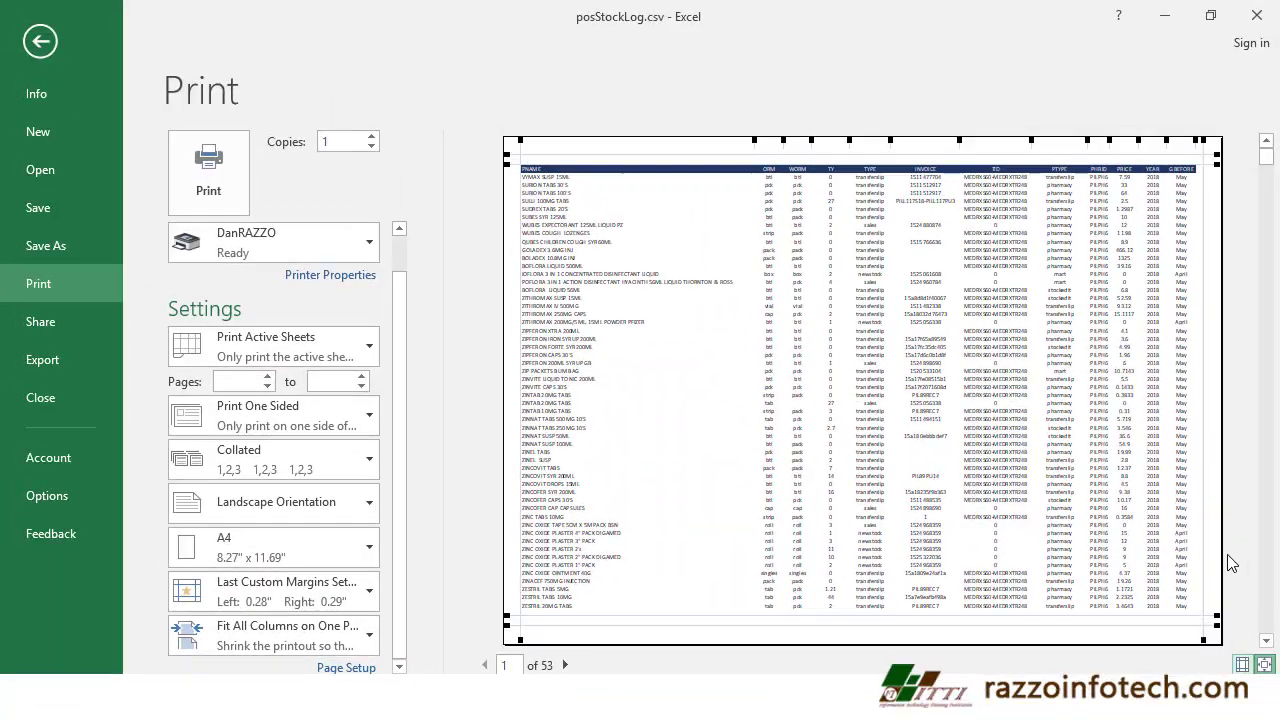
{"action": "left_click_drag", "start_coordinate": [1205, 466], "coordinate": [1210, 466]}
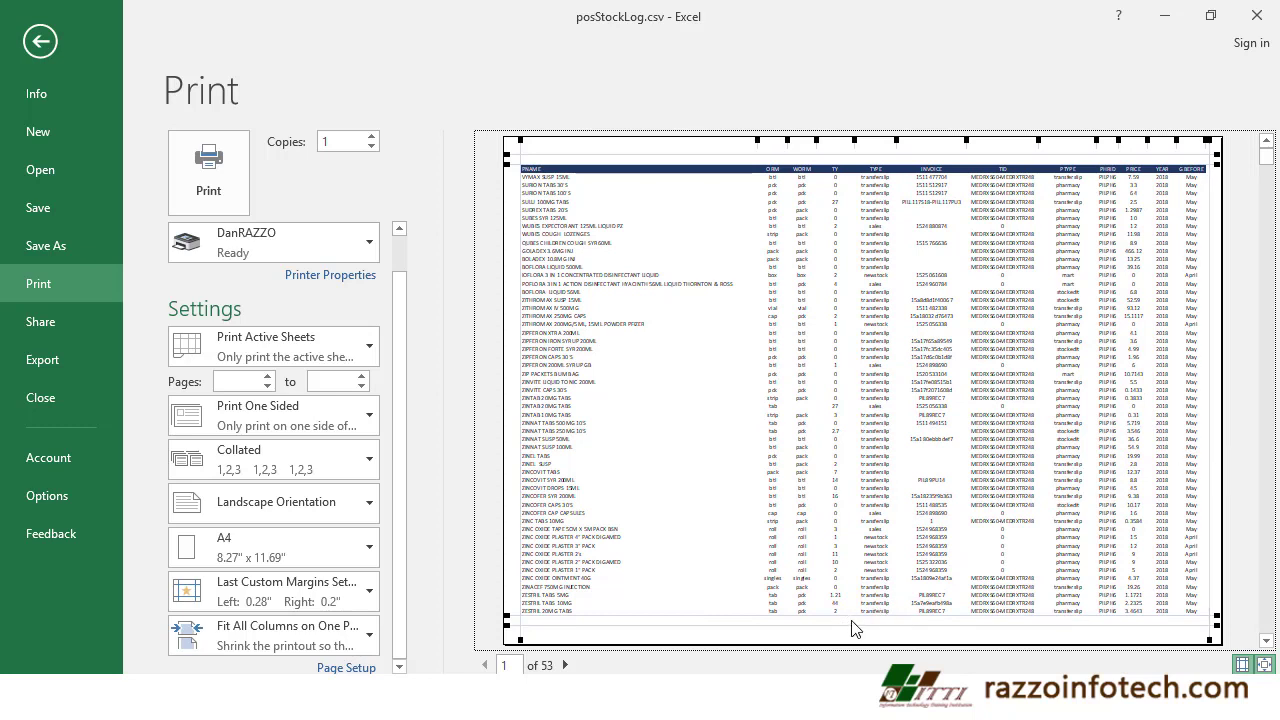
{"action": "left_click_drag", "start_coordinate": [851, 617], "coordinate": [851, 626]}
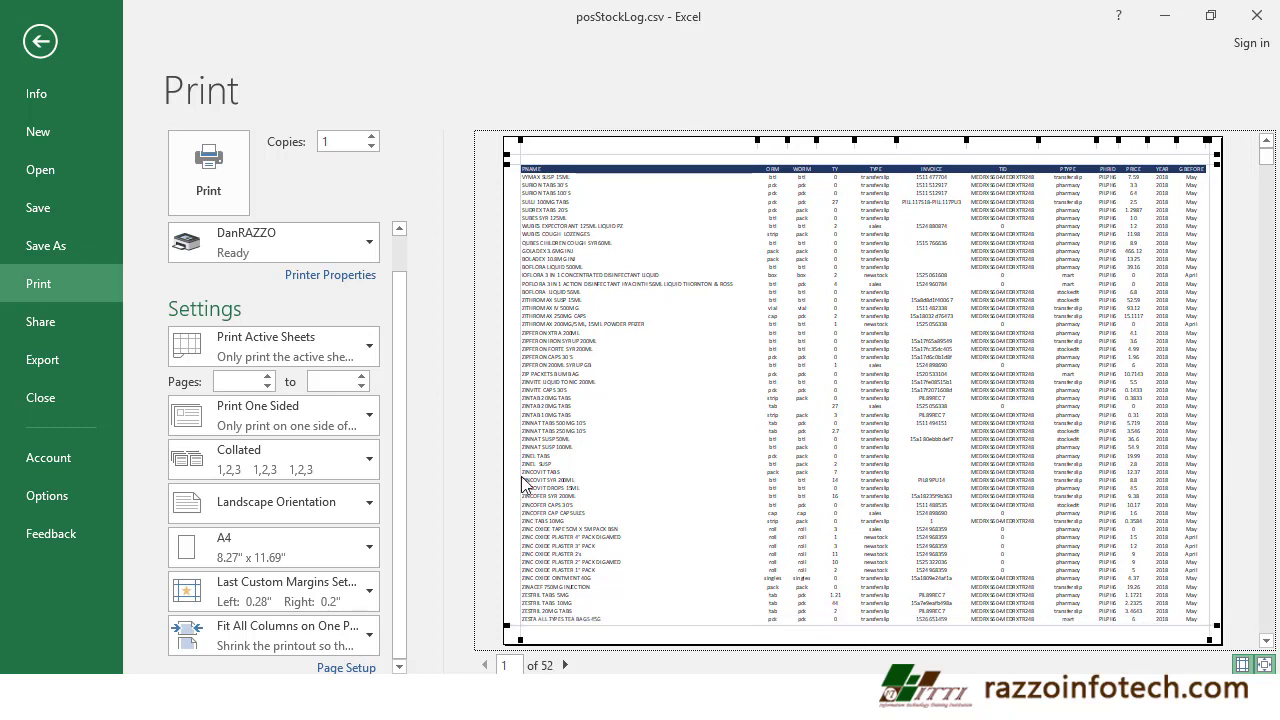
{"action": "left_click_drag", "start_coordinate": [519, 447], "coordinate": [511, 457]}
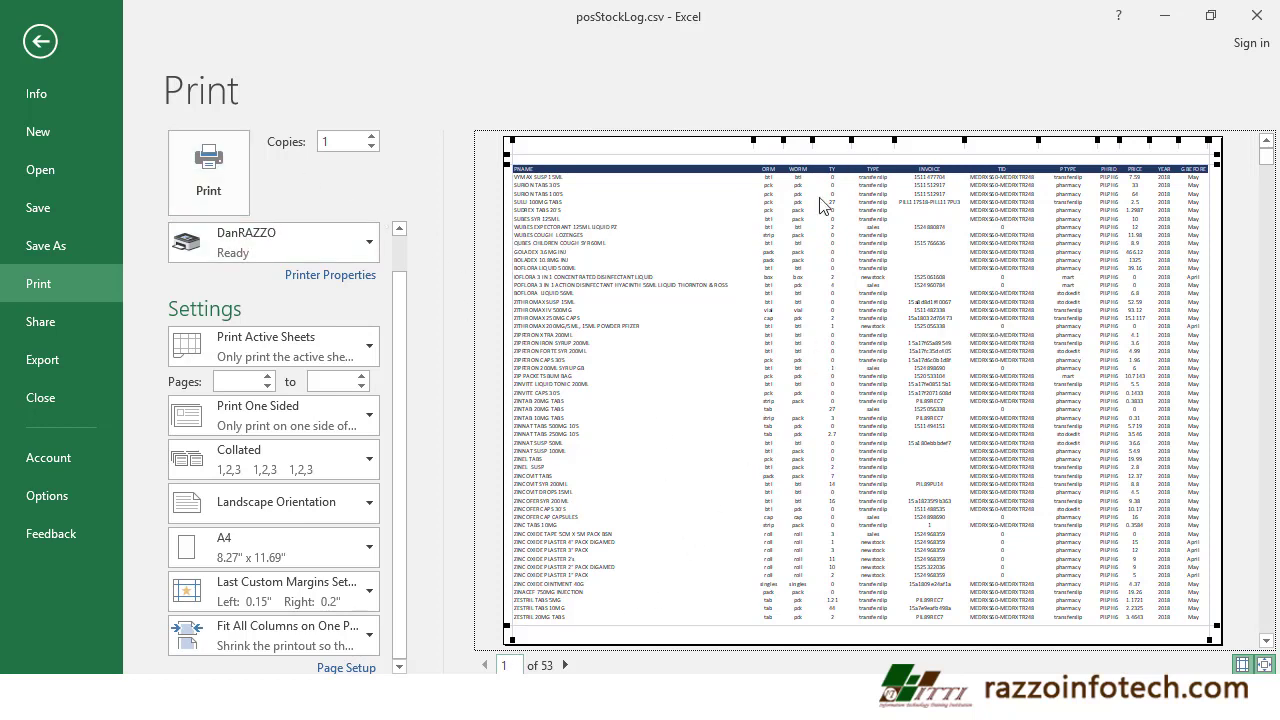
Step: Page forward and back through the print preview to check the header row on the first and following pages
{"action": "left_click", "coordinate": [566, 665]}
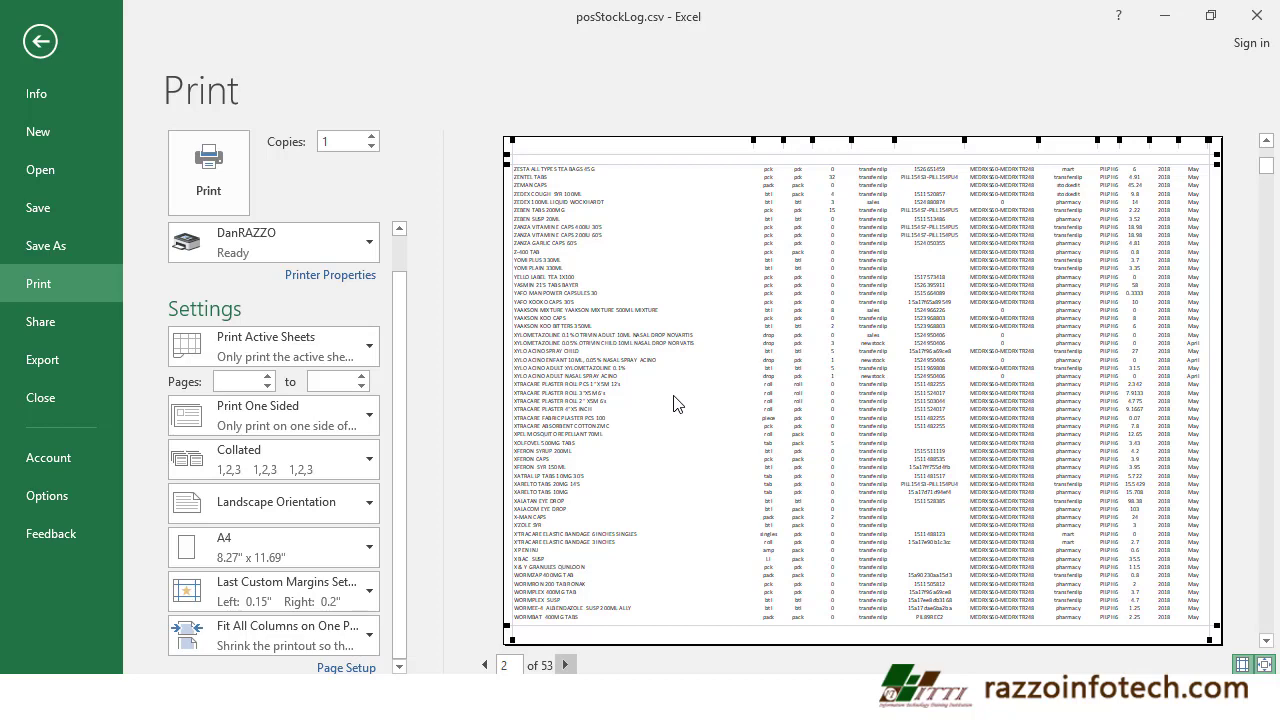
{"action": "type", "text": "1"}
{"action": "key", "text": "Return"}
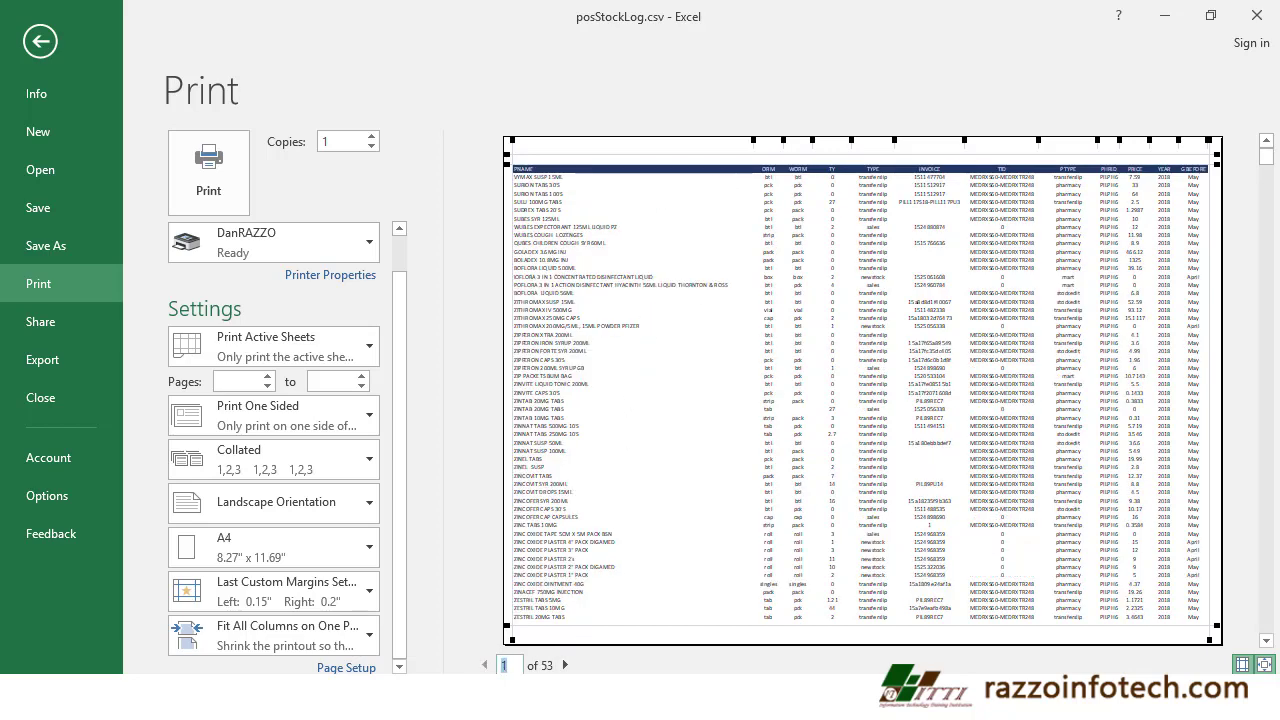
{"action": "left_click", "coordinate": [565, 665]}
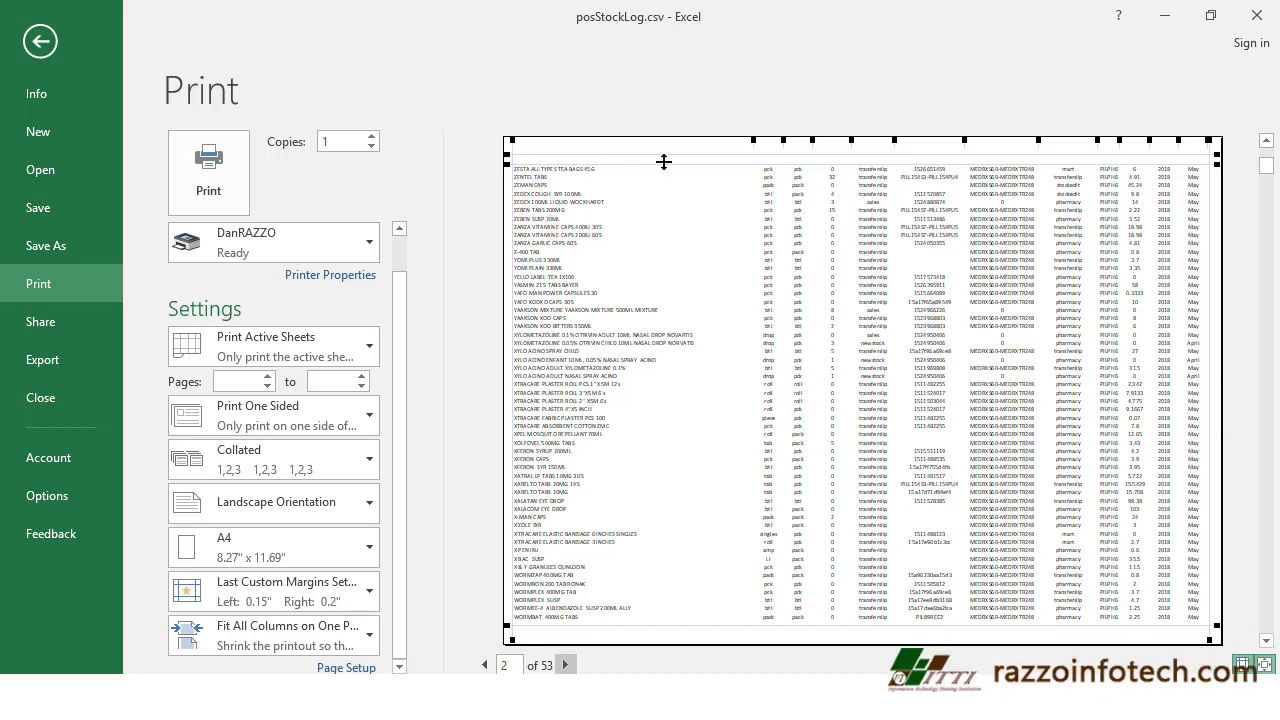
{"action": "left_click", "coordinate": [566, 665]}
{"action": "left_click", "coordinate": [566, 665]}
{"action": "left_click", "coordinate": [566, 665]}
{"action": "left_click", "coordinate": [566, 665]}
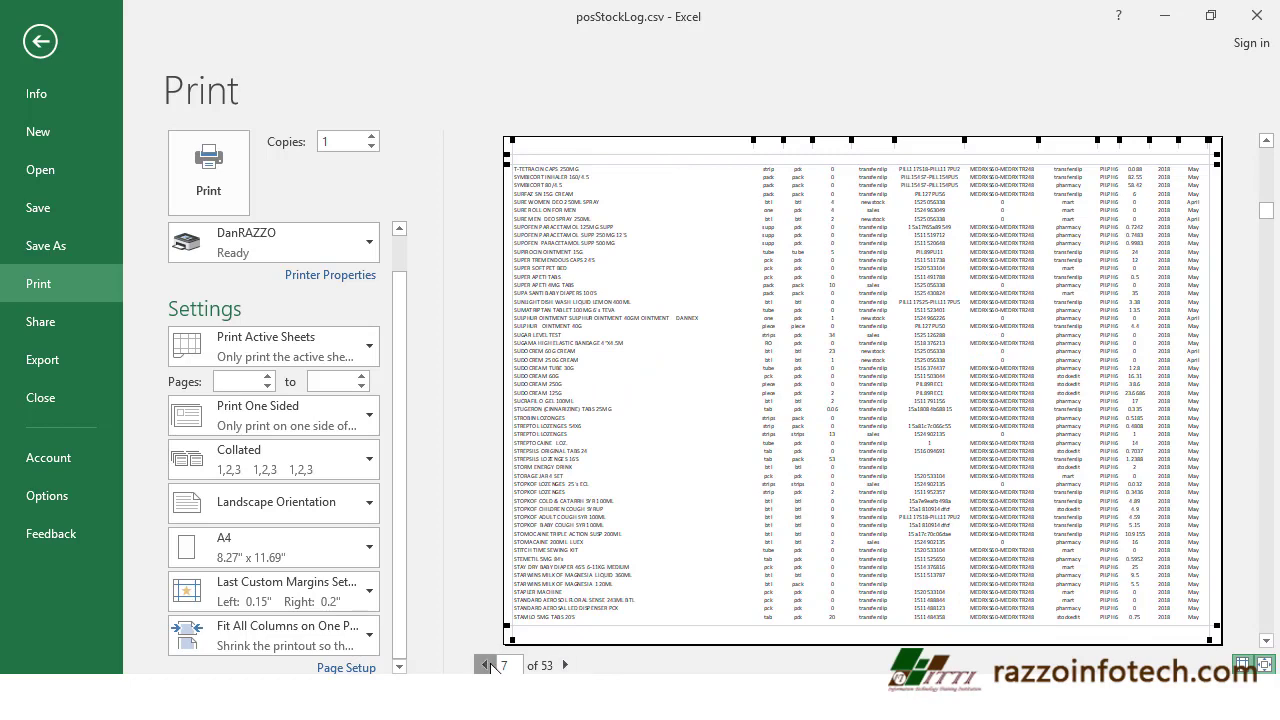
{"action": "left_click", "coordinate": [486, 665]}
{"action": "left_click", "coordinate": [488, 666]}
{"action": "left_click", "coordinate": [487, 665]}
{"action": "left_click", "coordinate": [487, 665]}
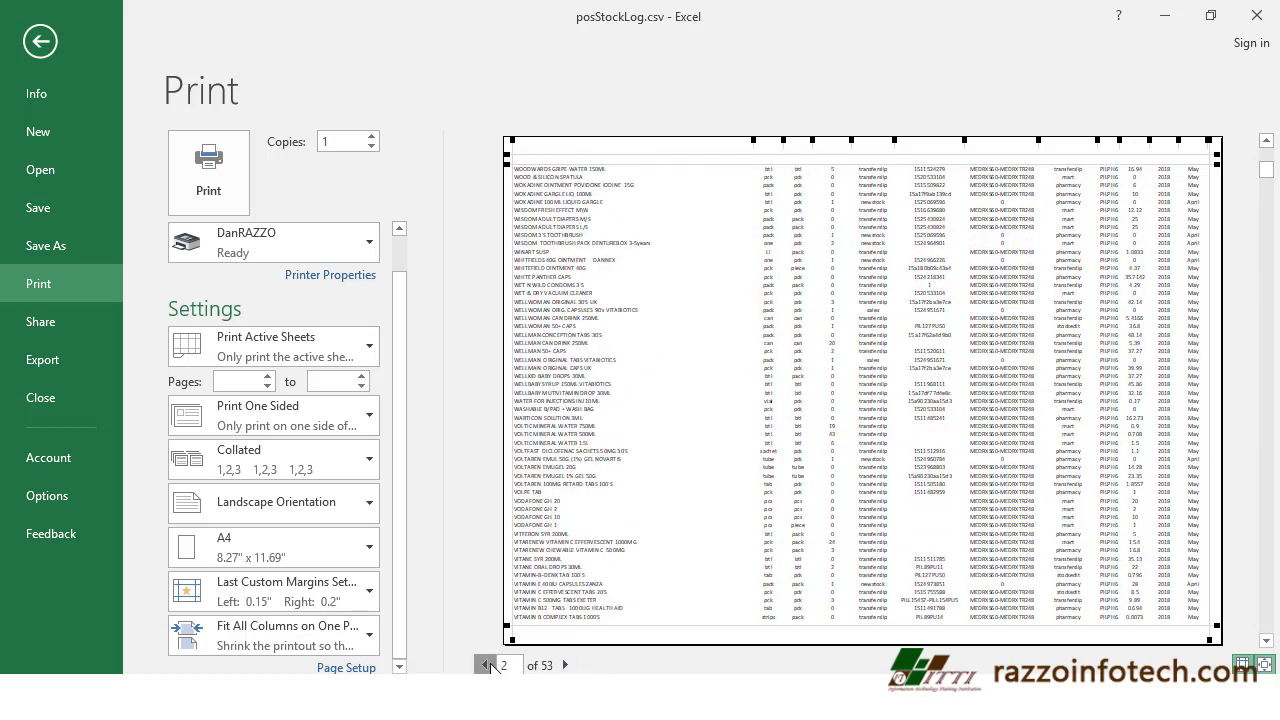
{"action": "left_click", "coordinate": [487, 665]}
{"action": "left_click", "coordinate": [487, 665]}
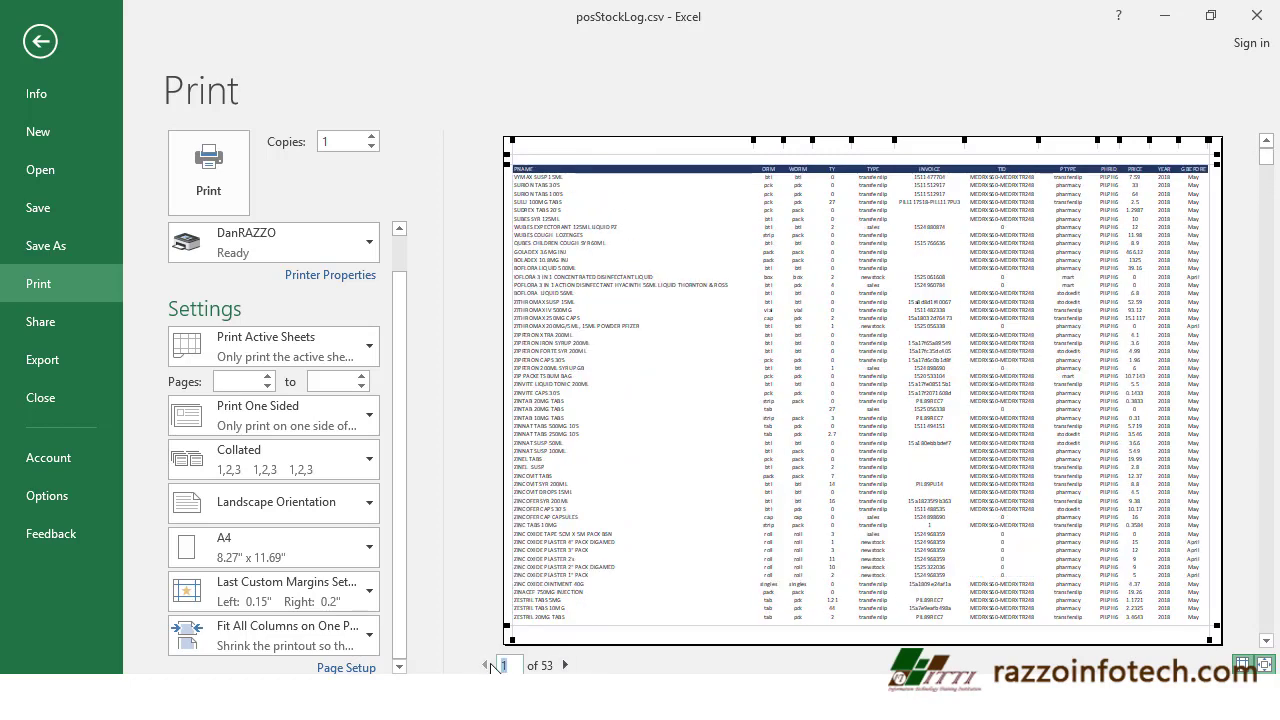
Step: Set header row 1 ($1:$1) as the print title row to repeat at the top of every page
{"action": "left_click", "coordinate": [40, 41]}
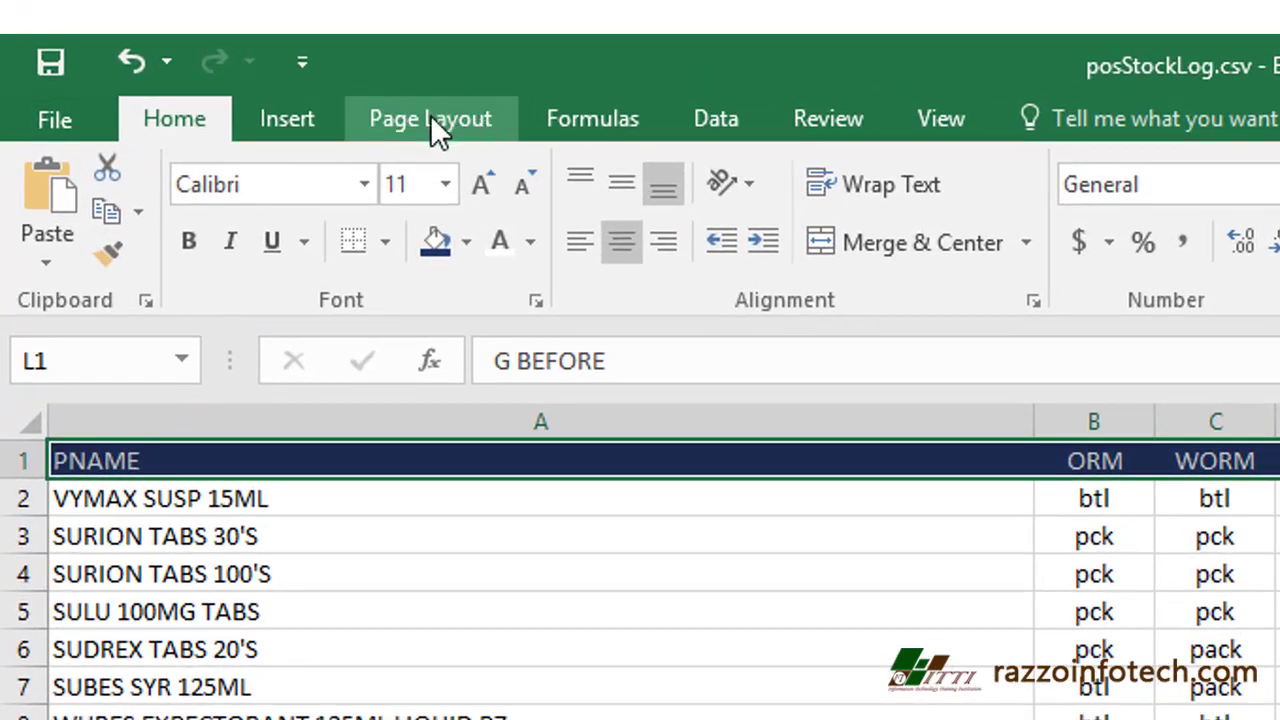
{"action": "left_click", "coordinate": [432, 125]}
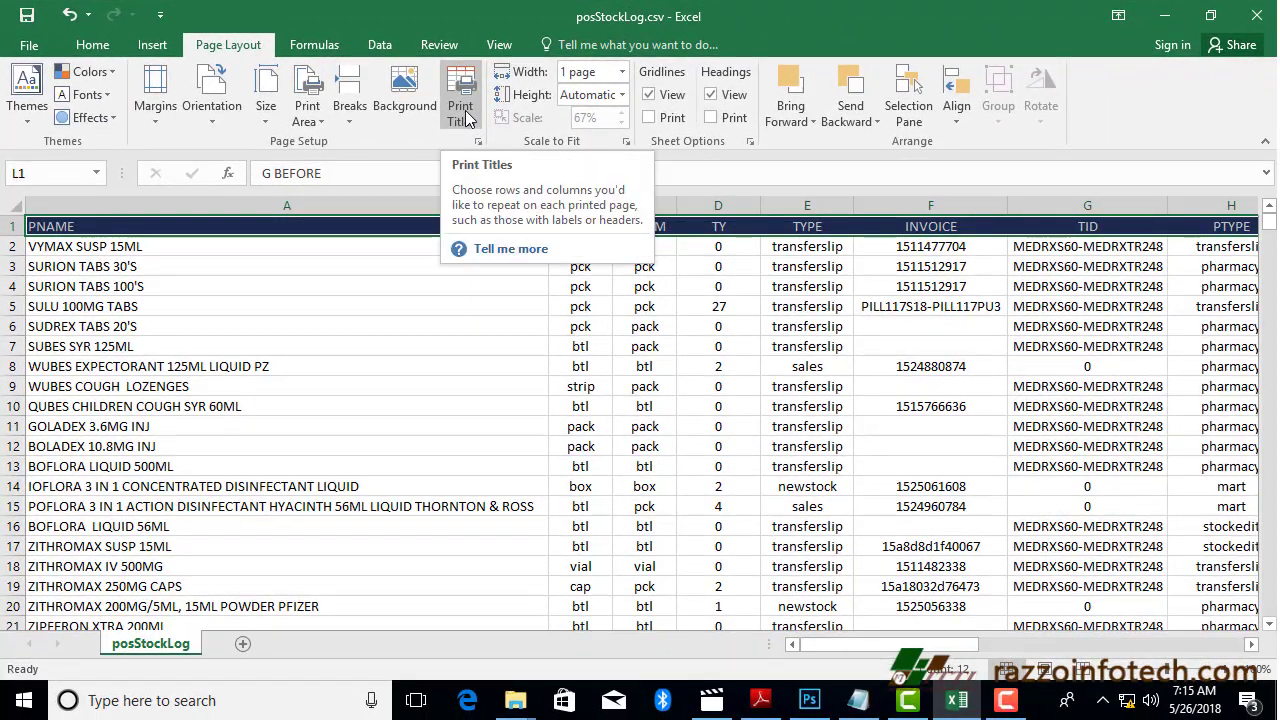
{"action": "left_click", "coordinate": [463, 112]}
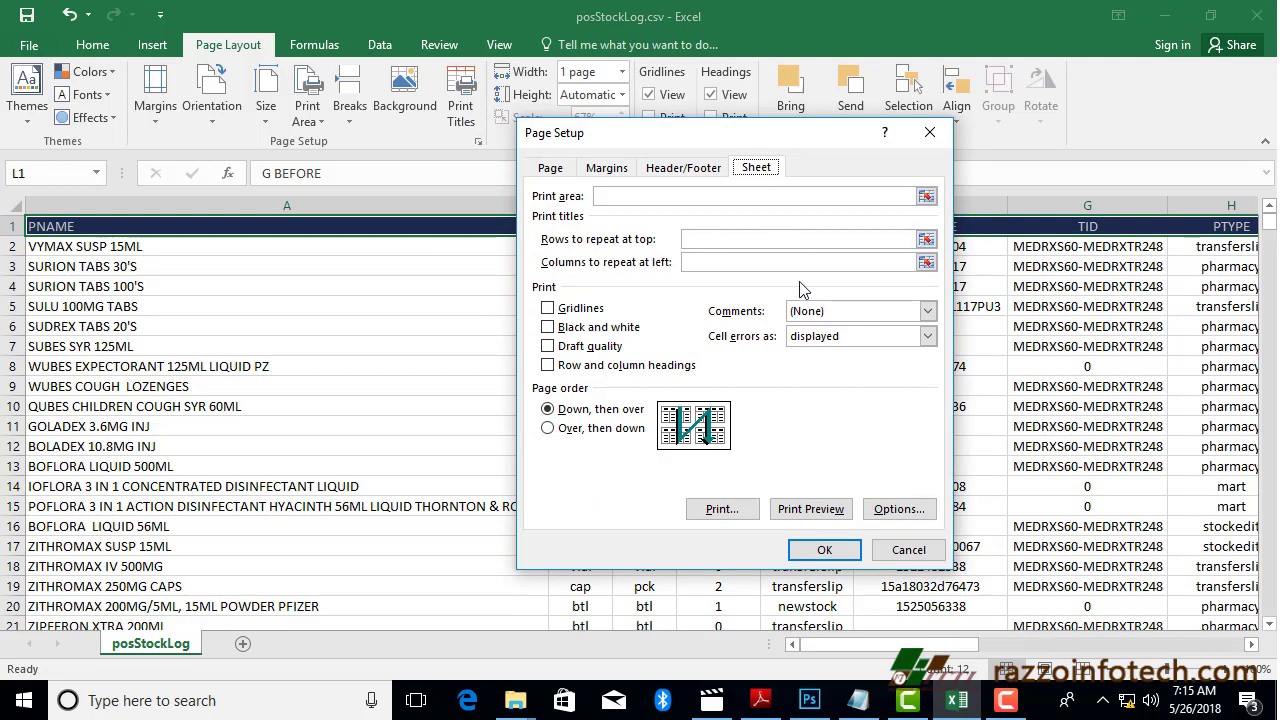
{"action": "left_click", "coordinate": [926, 241]}
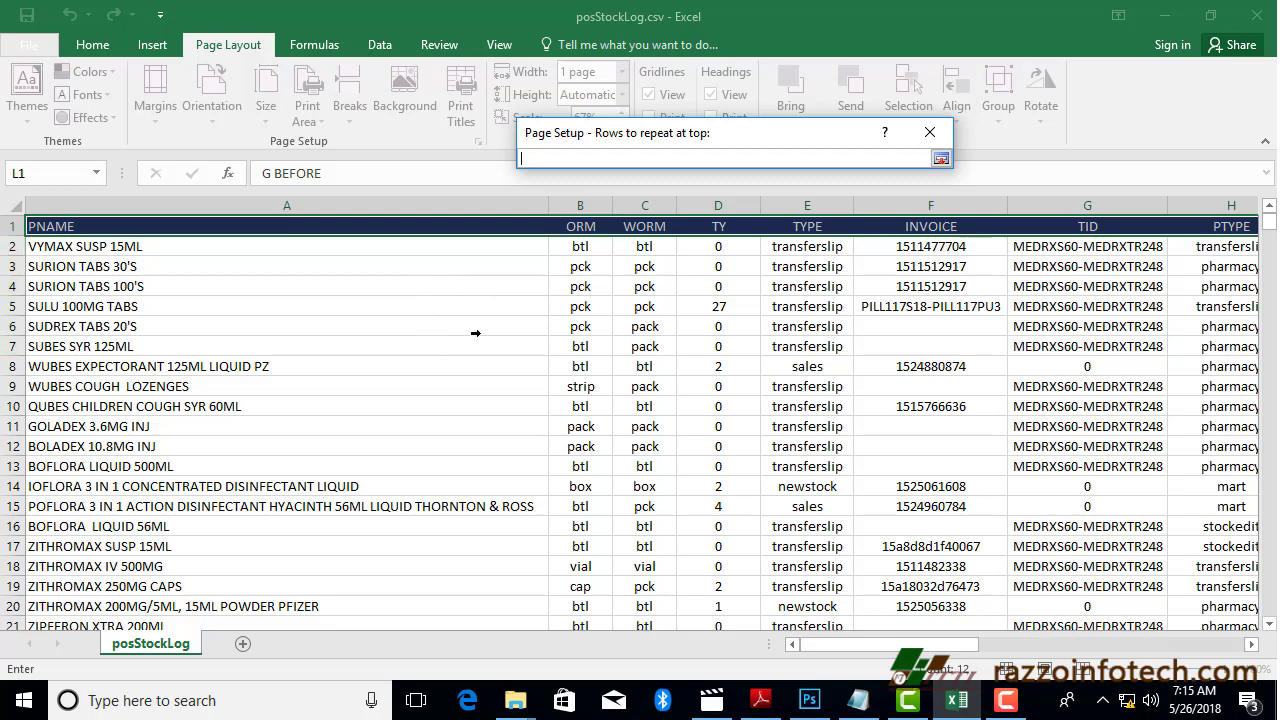
{"action": "left_click", "coordinate": [75, 227]}
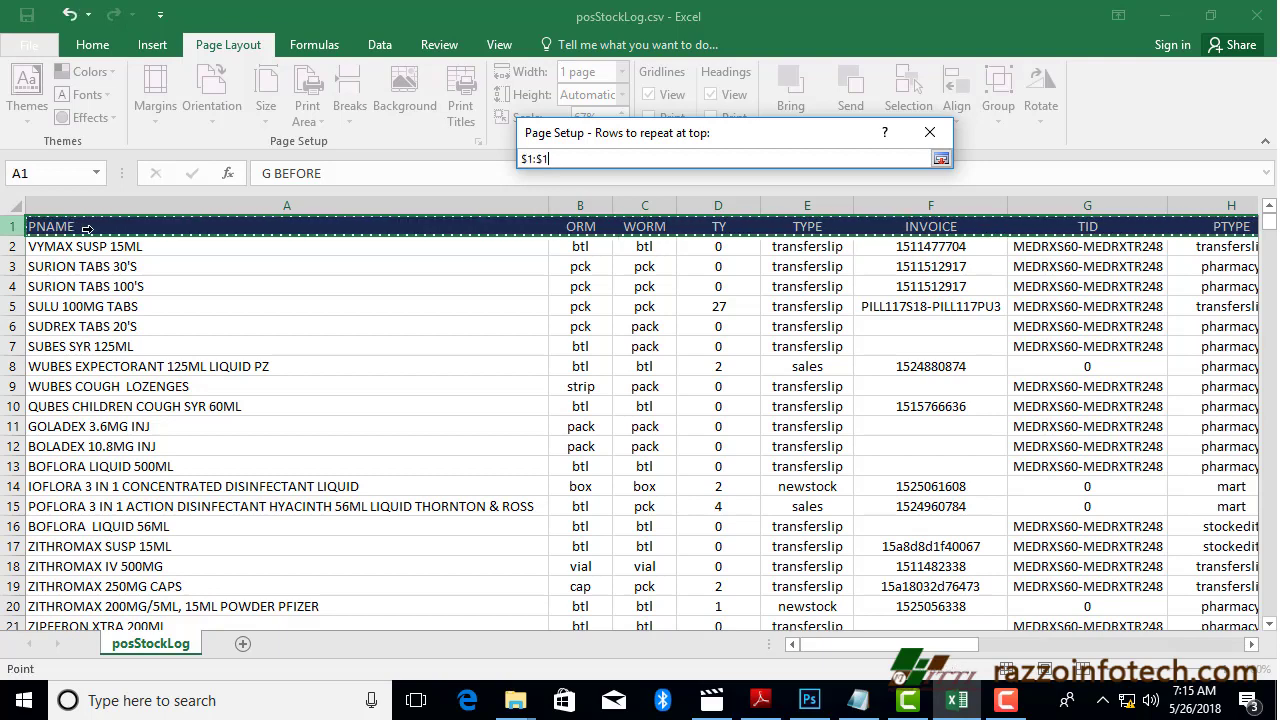
{"action": "left_click", "coordinate": [941, 160]}
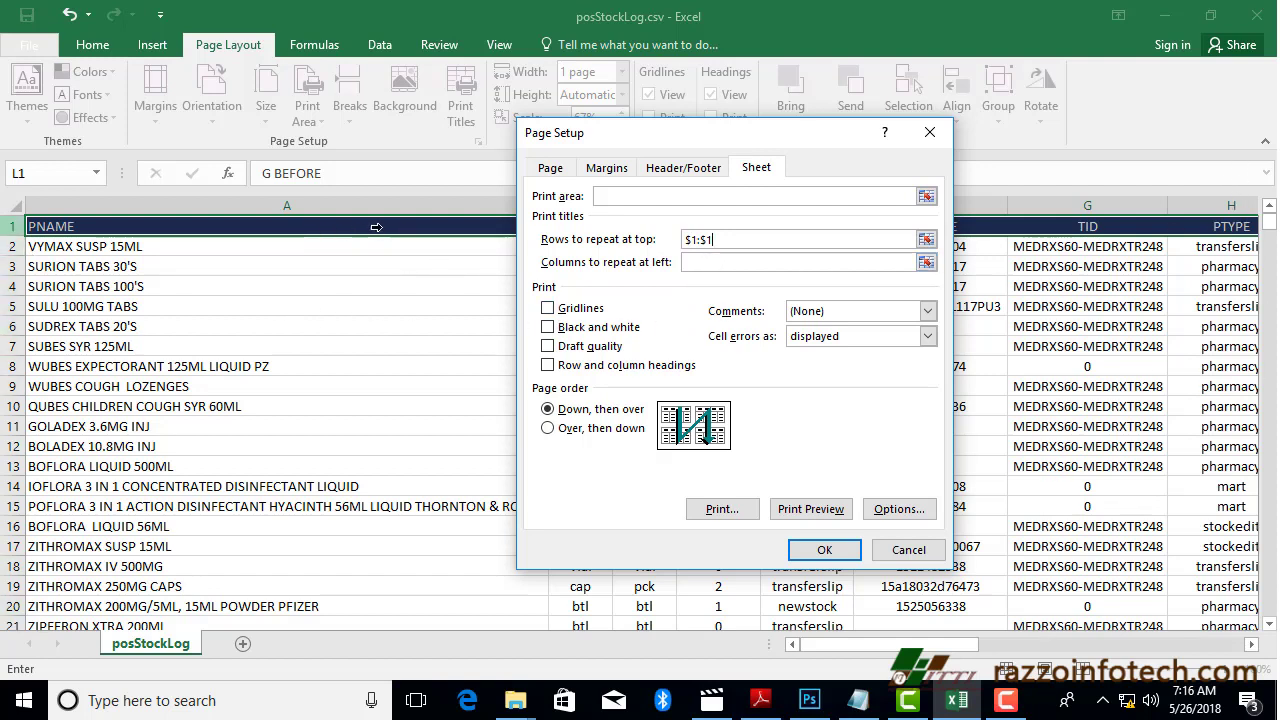
{"action": "left_click", "coordinate": [824, 550]}
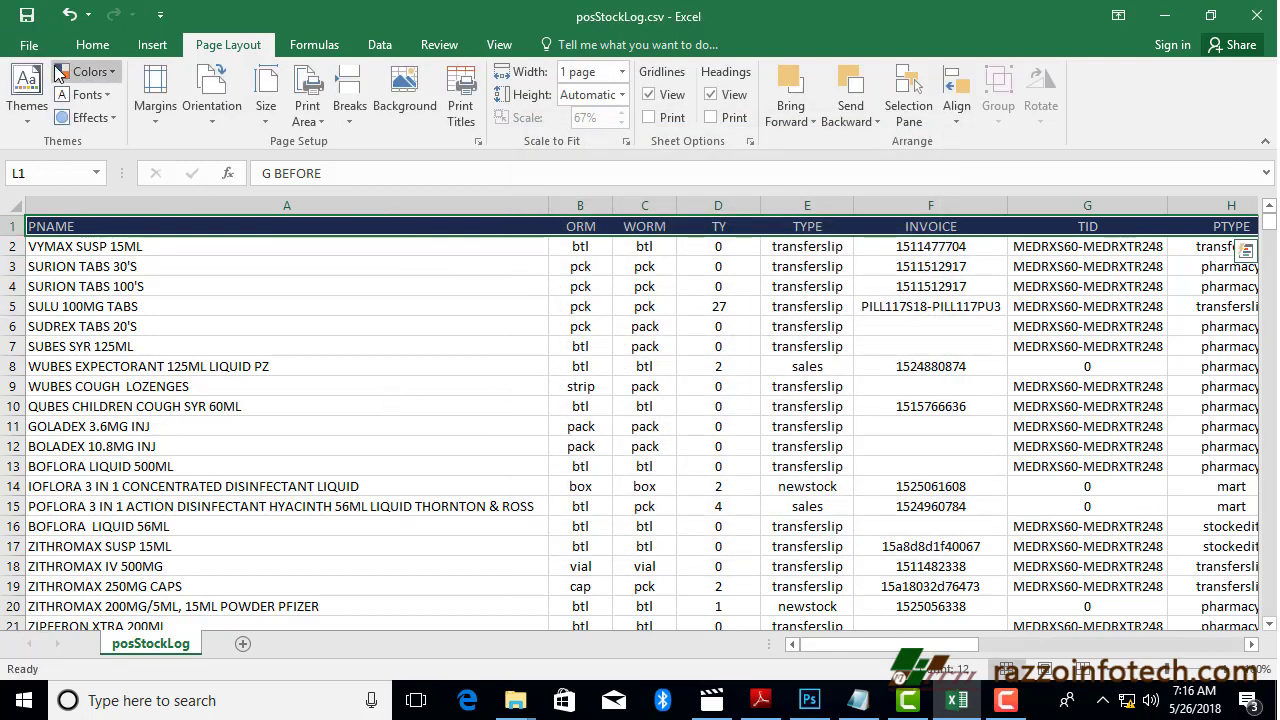
Step: Reopen the print preview and page through to page 13, checking the header row at the top of each page
{"action": "left_click", "coordinate": [32, 45]}
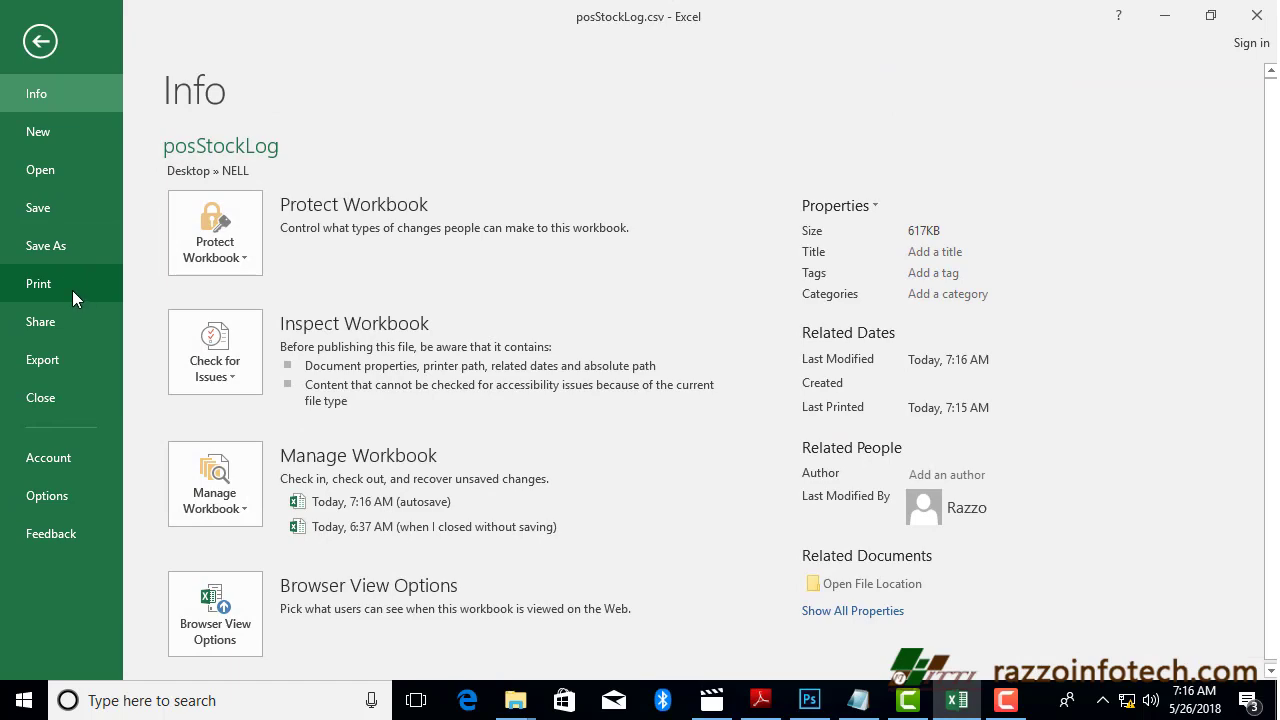
{"action": "left_click", "coordinate": [72, 288]}
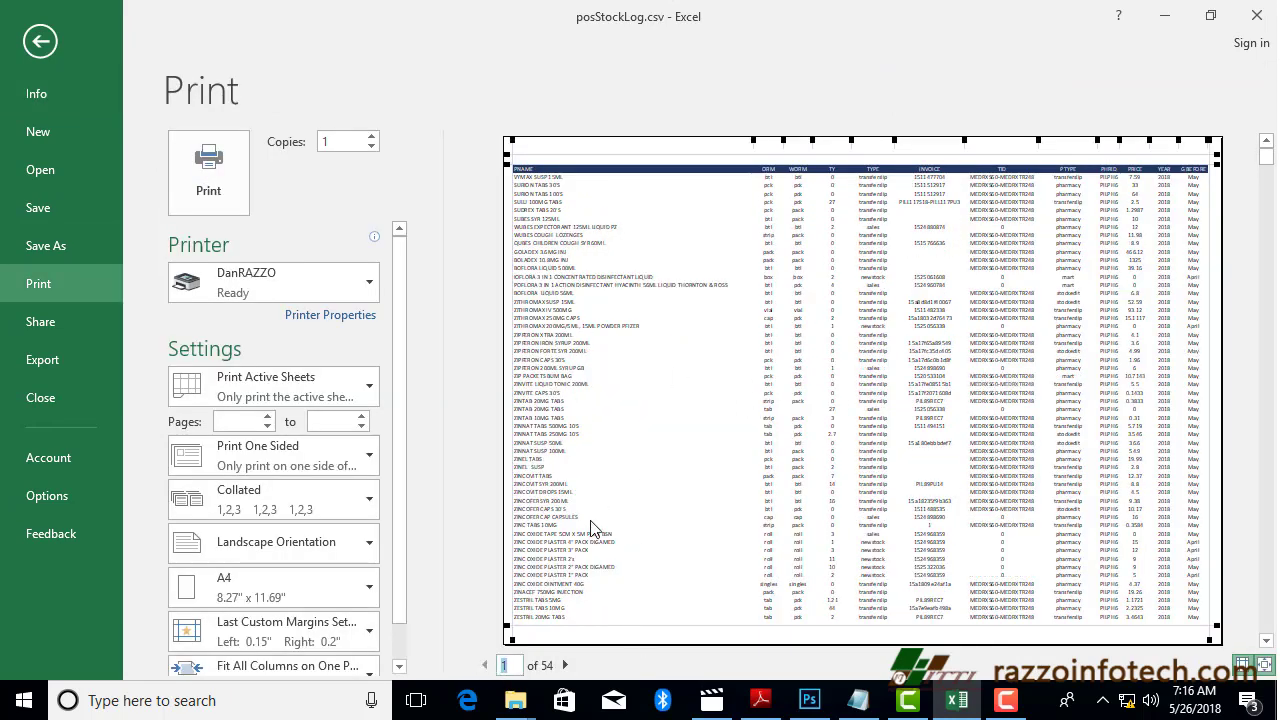
{"action": "left_click", "coordinate": [568, 668]}
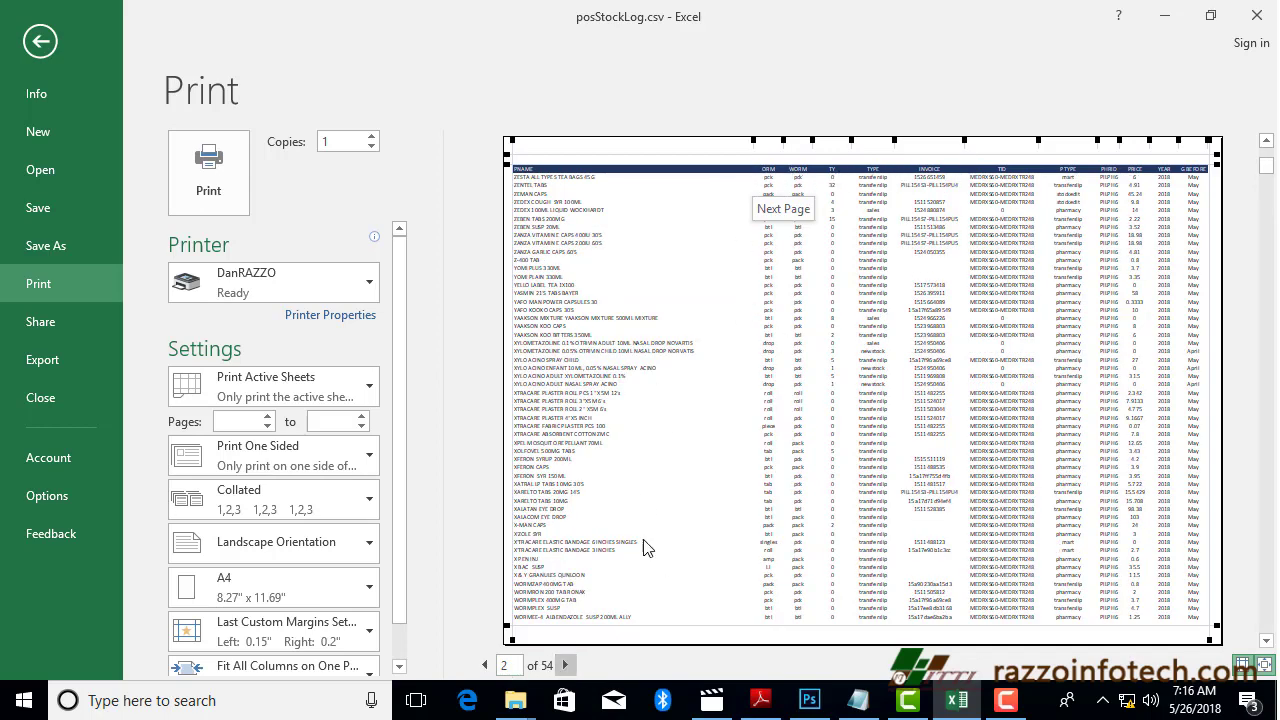
{"action": "left_click", "coordinate": [565, 665]}
{"action": "left_click", "coordinate": [565, 665]}
{"action": "left_click", "coordinate": [565, 665]}
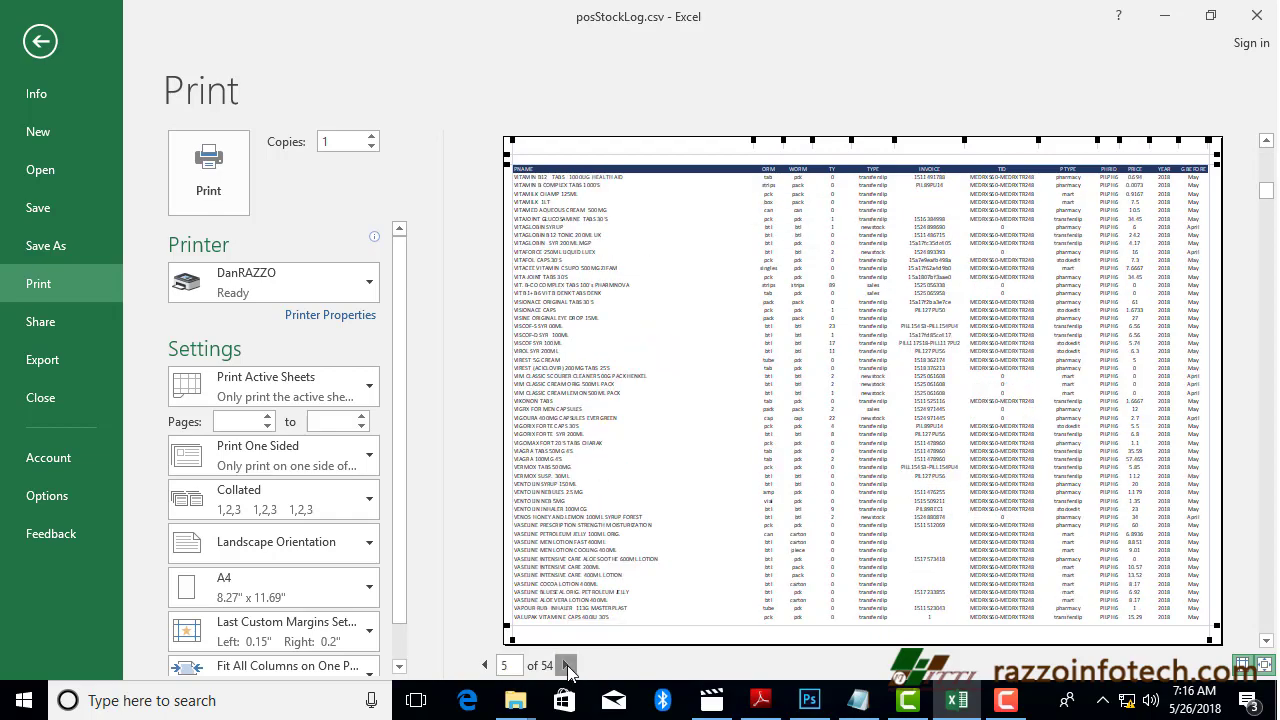
{"action": "left_click", "coordinate": [565, 665]}
{"action": "left_click", "coordinate": [565, 665]}
{"action": "left_click", "coordinate": [565, 665]}
{"action": "left_click", "coordinate": [565, 665]}
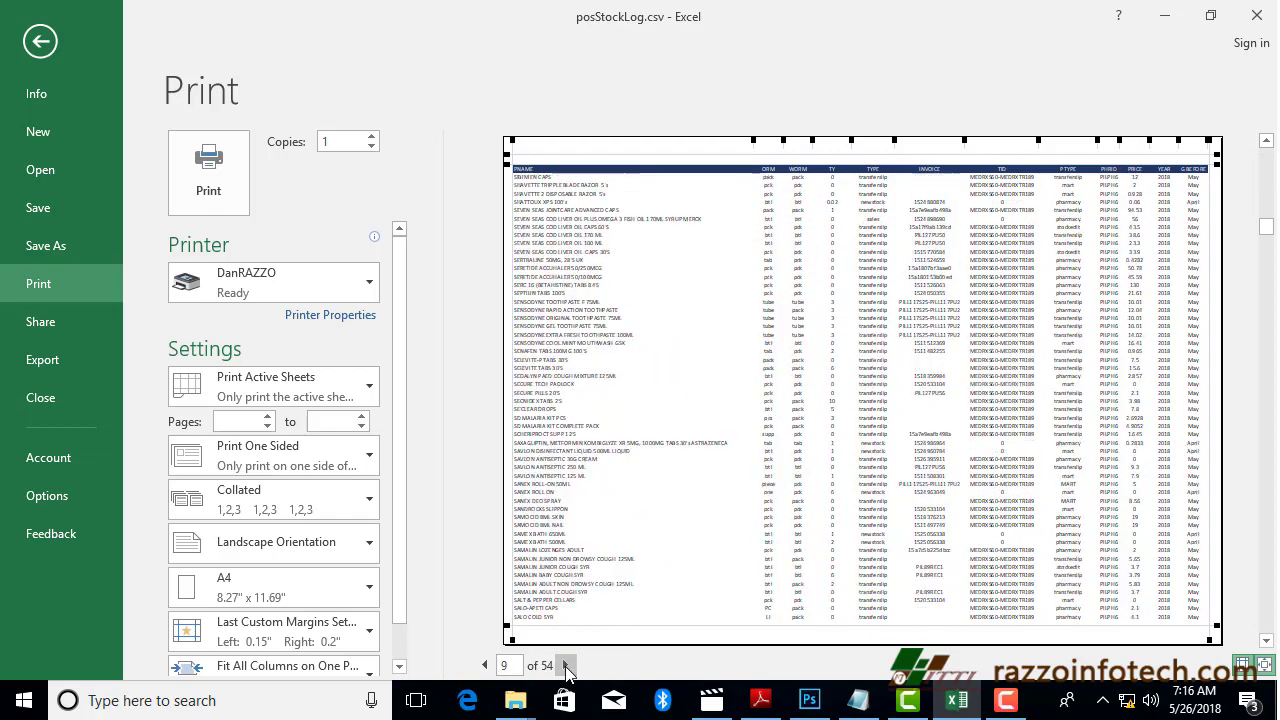
{"action": "left_click", "coordinate": [565, 665]}
{"action": "left_click", "coordinate": [565, 665]}
{"action": "left_click", "coordinate": [565, 665]}
{"action": "left_click", "coordinate": [565, 665]}
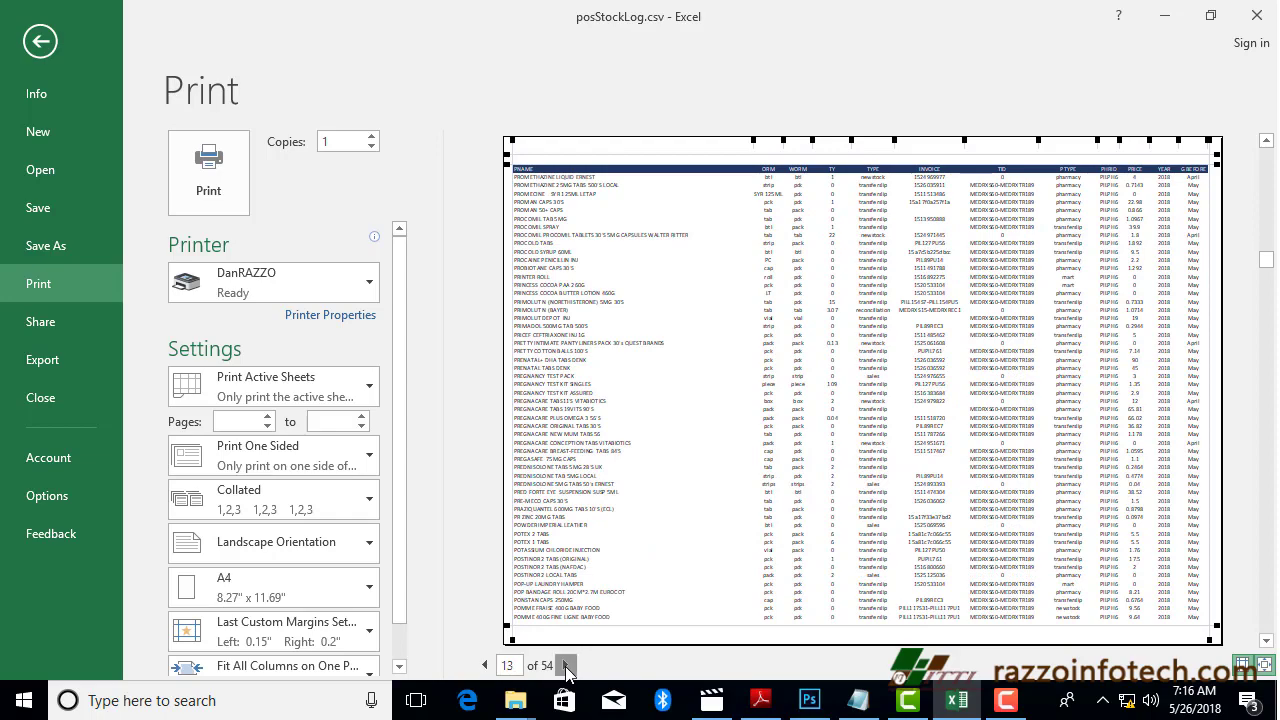
Step: Page through the print preview to page 14 and back to page 1, checking the header row, and return to the sheet
{"action": "left_click", "coordinate": [565, 665]}
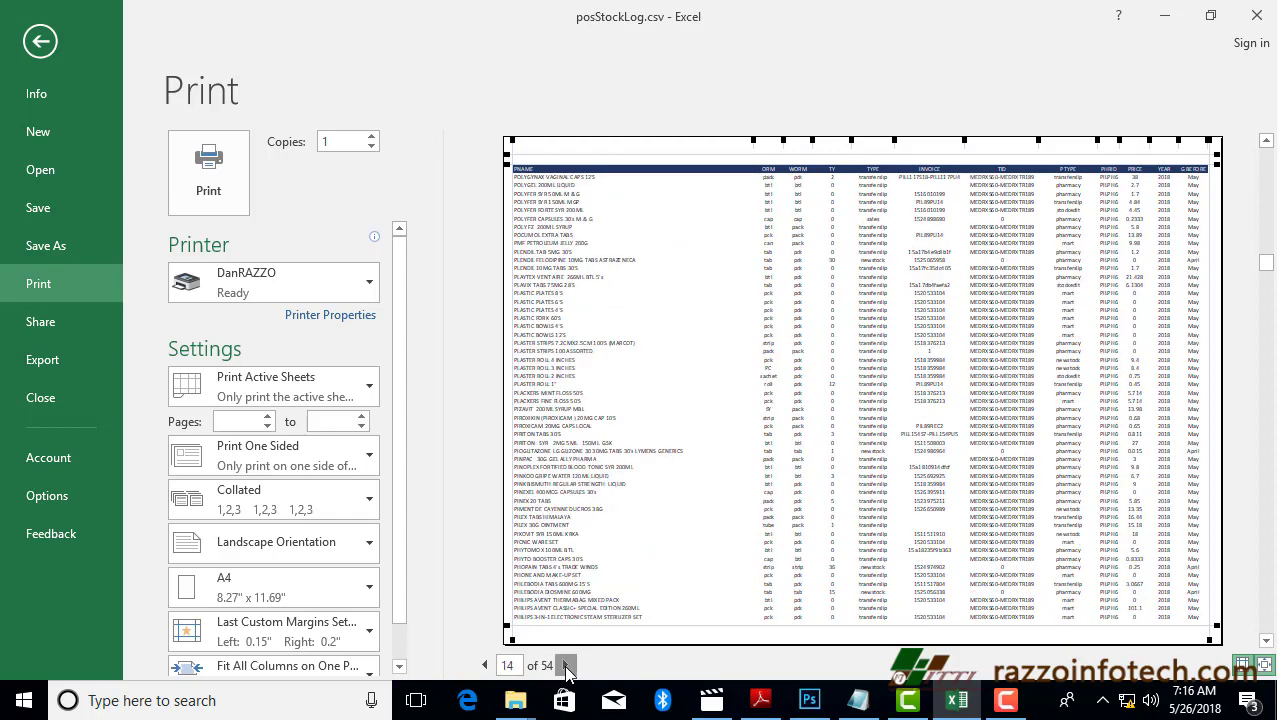
{"action": "left_click", "coordinate": [486, 665]}
{"action": "left_click", "coordinate": [486, 665]}
{"action": "left_click", "coordinate": [486, 665]}
{"action": "left_click", "coordinate": [486, 665]}
{"action": "left_click", "coordinate": [486, 665]}
{"action": "left_click", "coordinate": [486, 665]}
{"action": "left_click", "coordinate": [486, 665]}
{"action": "left_click", "coordinate": [486, 665]}
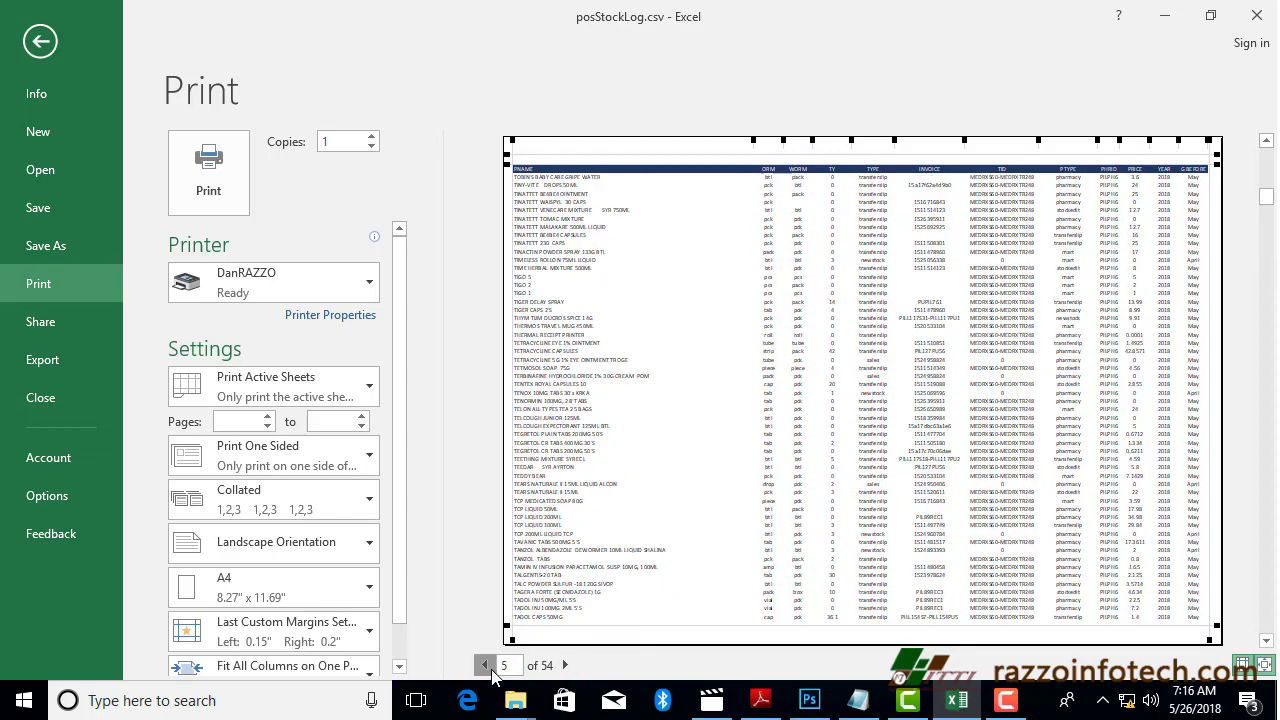
{"action": "left_click", "coordinate": [487, 666]}
{"action": "left_click", "coordinate": [487, 666]}
{"action": "left_click", "coordinate": [487, 666]}
{"action": "left_click", "coordinate": [487, 666]}
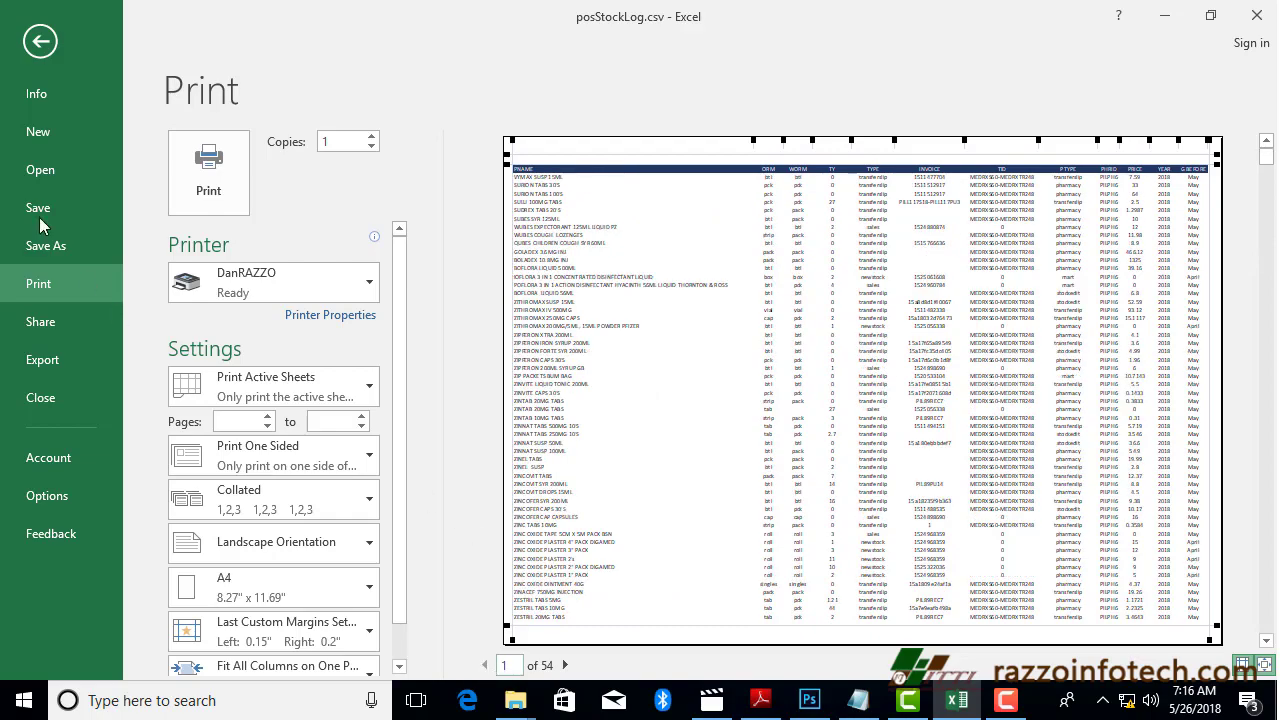
{"action": "left_click", "coordinate": [38, 50]}
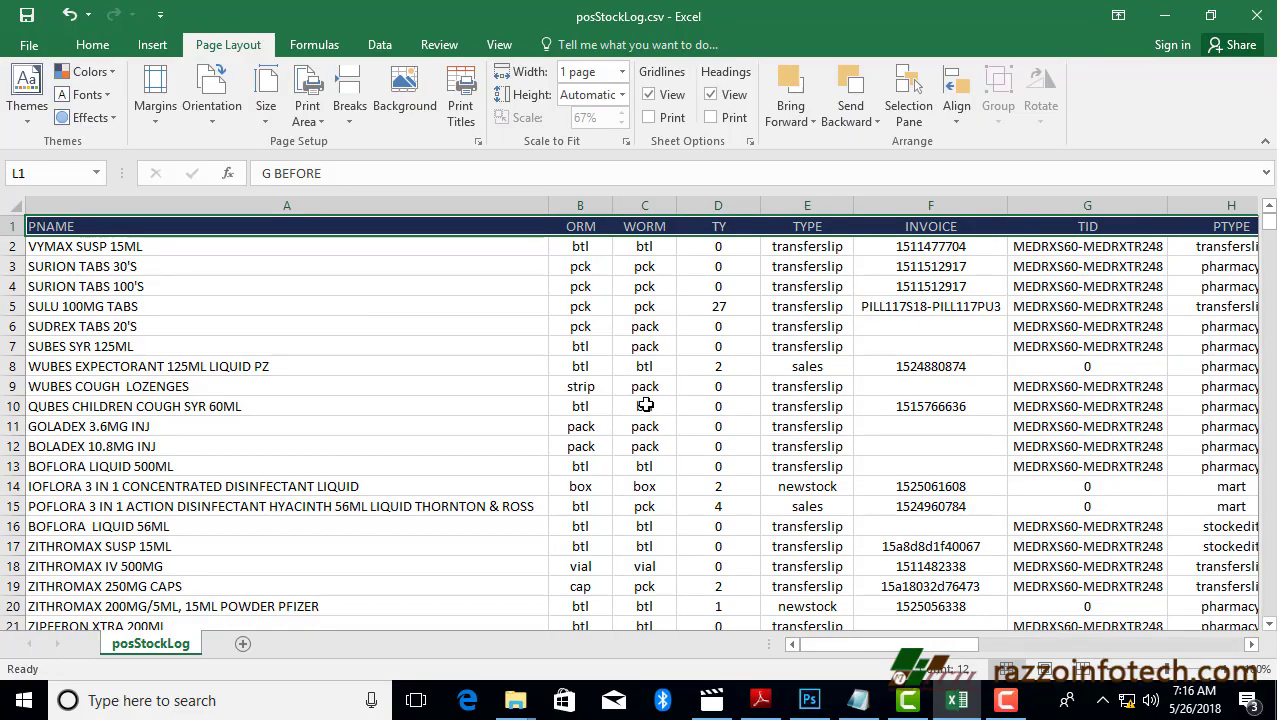
Step: Select rows 1 through 21 of the stock list, including the header row, with all columns in view
{"action": "scroll", "coordinate": [648, 389], "scroll_direction": "down", "scroll_amount": 2}
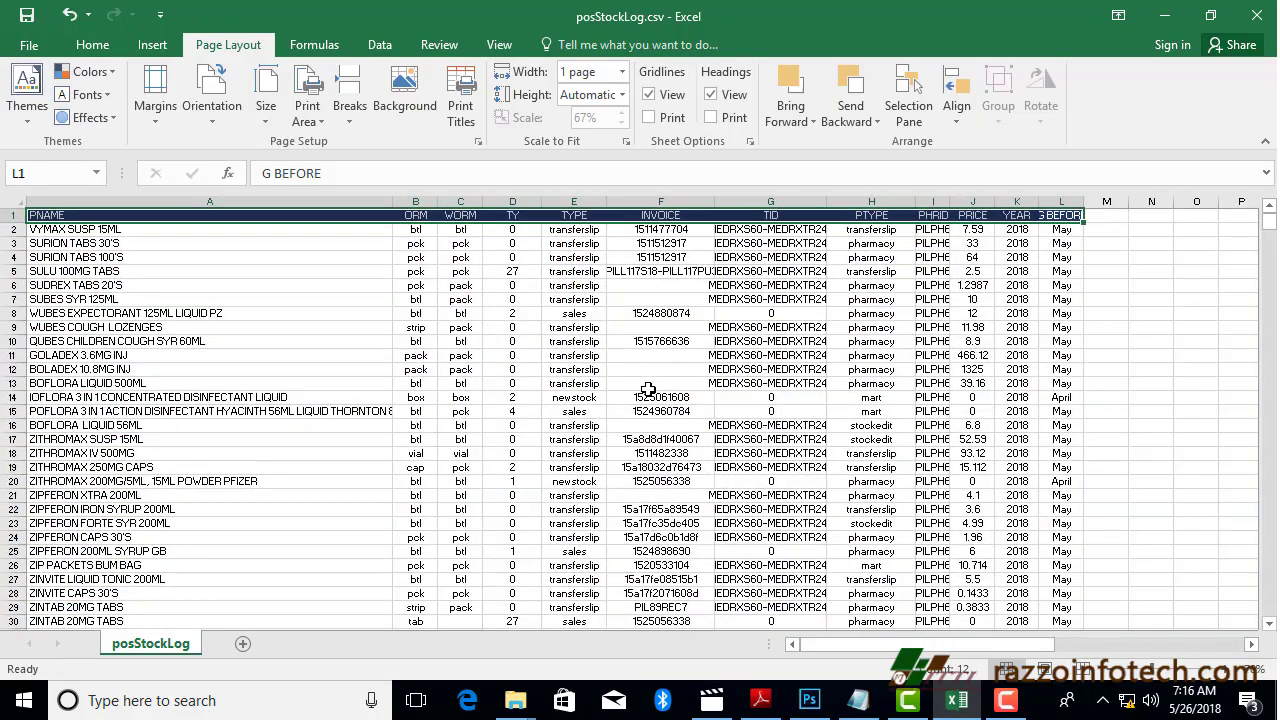
{"action": "scroll", "coordinate": [648, 389], "scroll_direction": "down", "scroll_amount": 1}
{"action": "scroll", "coordinate": [530, 392], "scroll_direction": "up", "scroll_amount": 1}
{"action": "left_click", "coordinate": [13, 216]}
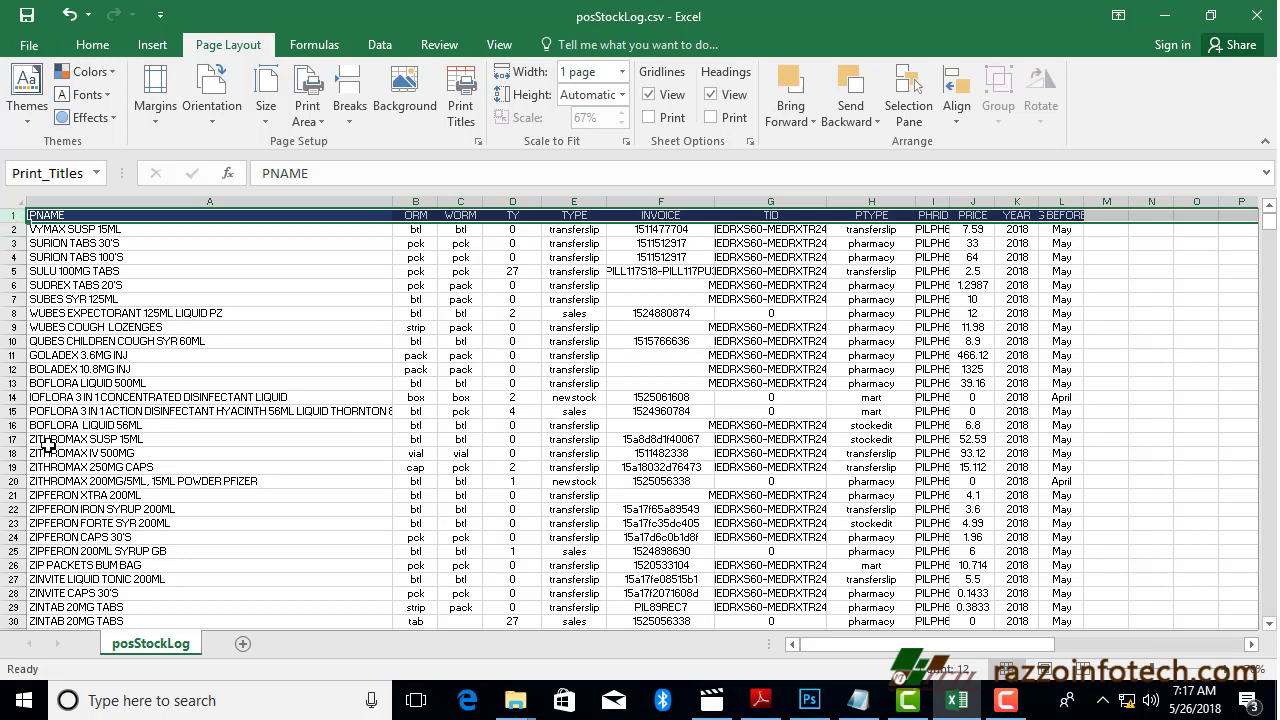
{"action": "left_click", "coordinate": [10, 495], "text": "shift"}
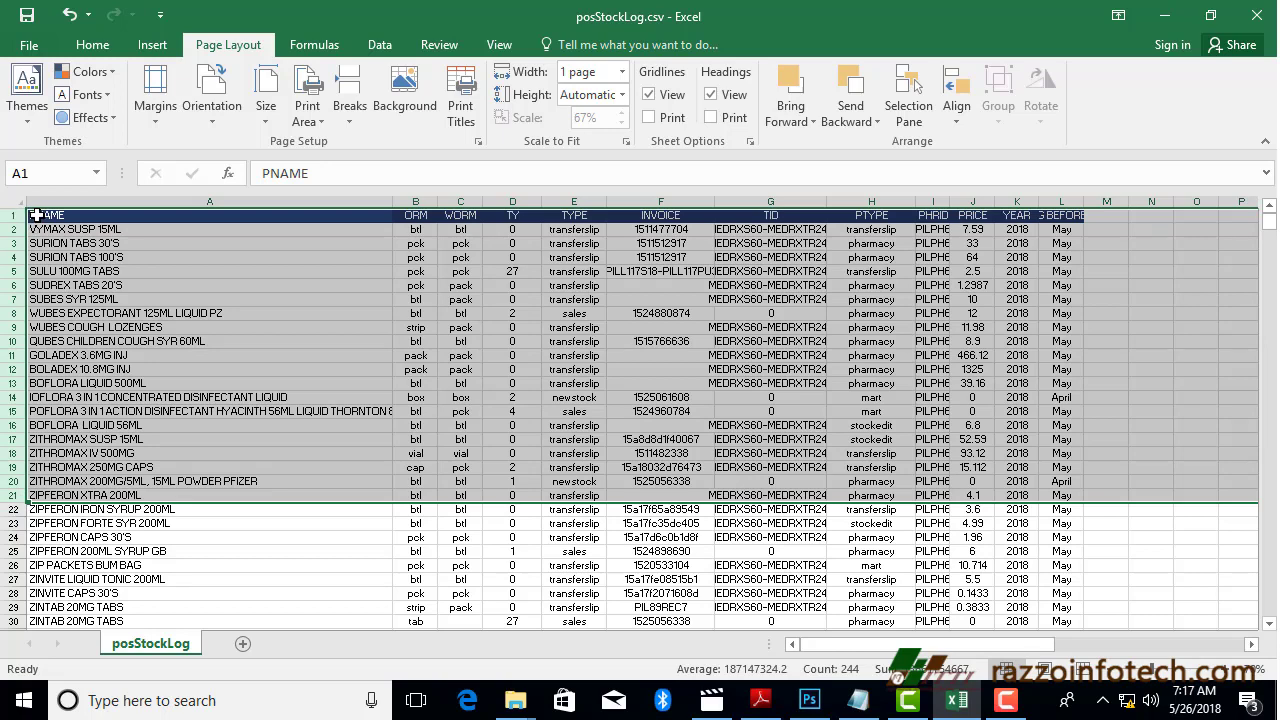
Step: Set the print settings to Print Selection so only the selected rows print, and show the print preview
{"action": "left_click", "coordinate": [33, 48]}
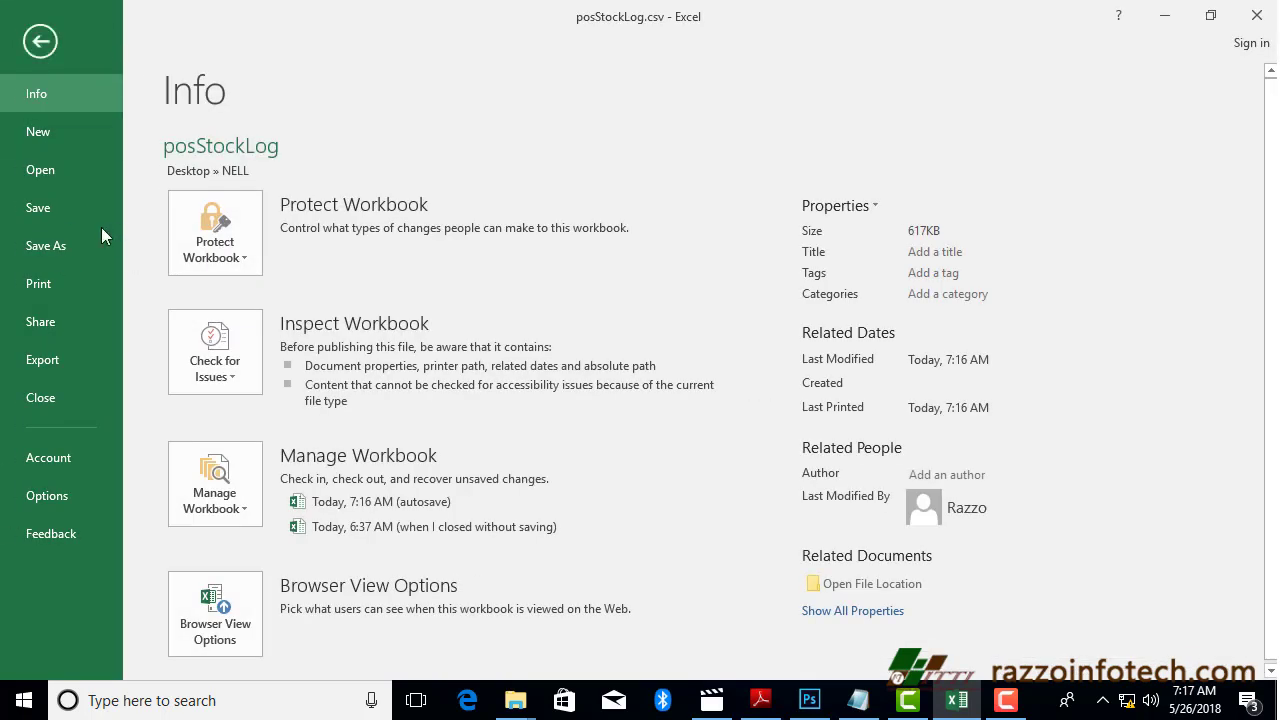
{"action": "left_click", "coordinate": [63, 289]}
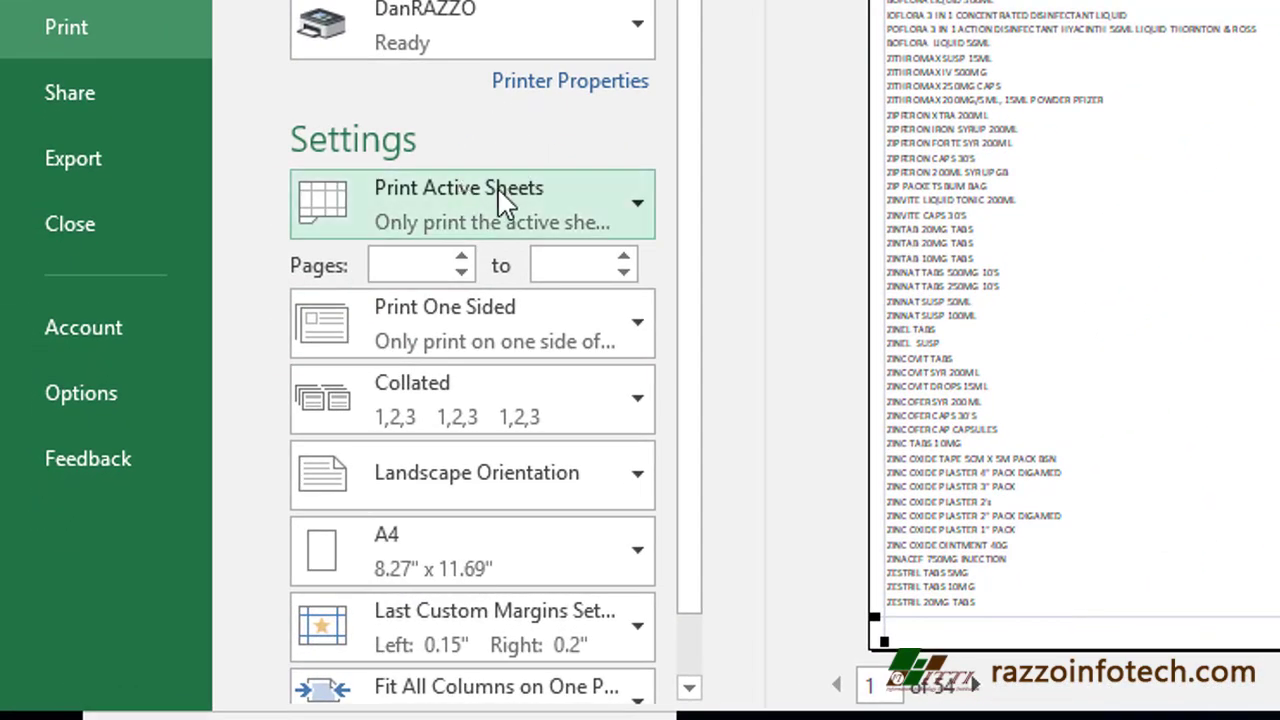
{"action": "left_click", "coordinate": [495, 213]}
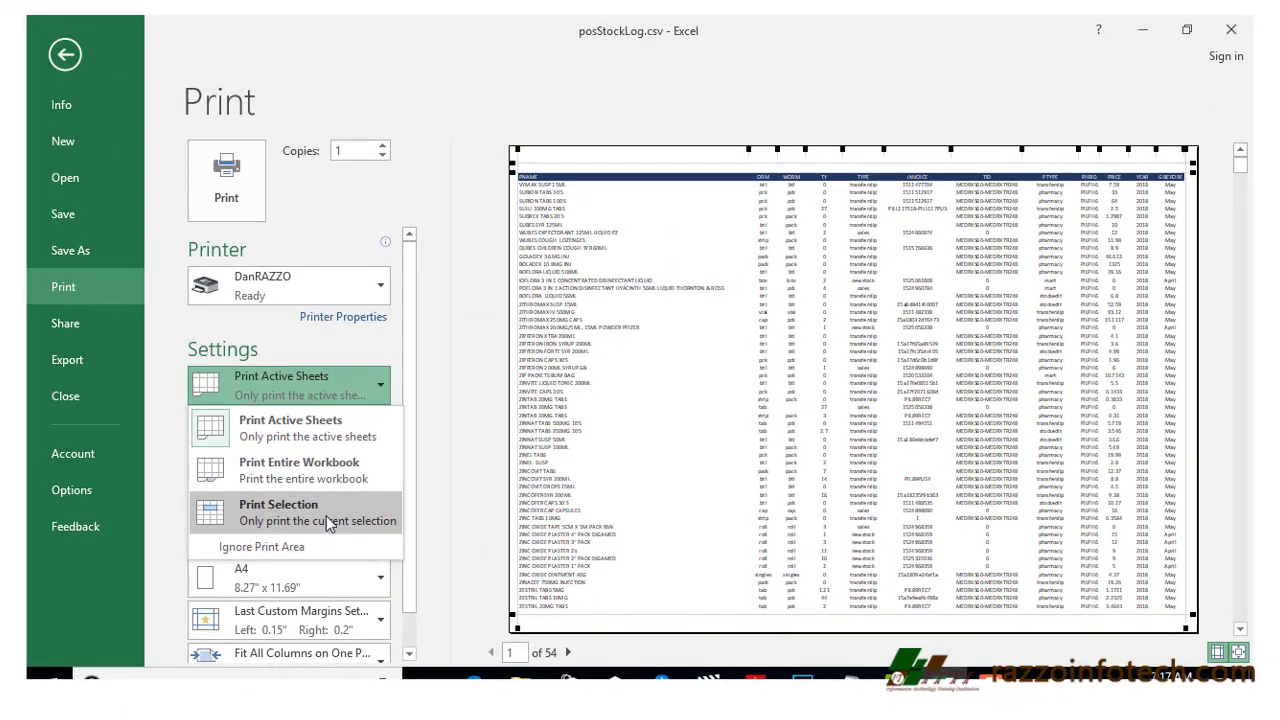
{"action": "left_click", "coordinate": [550, 431]}
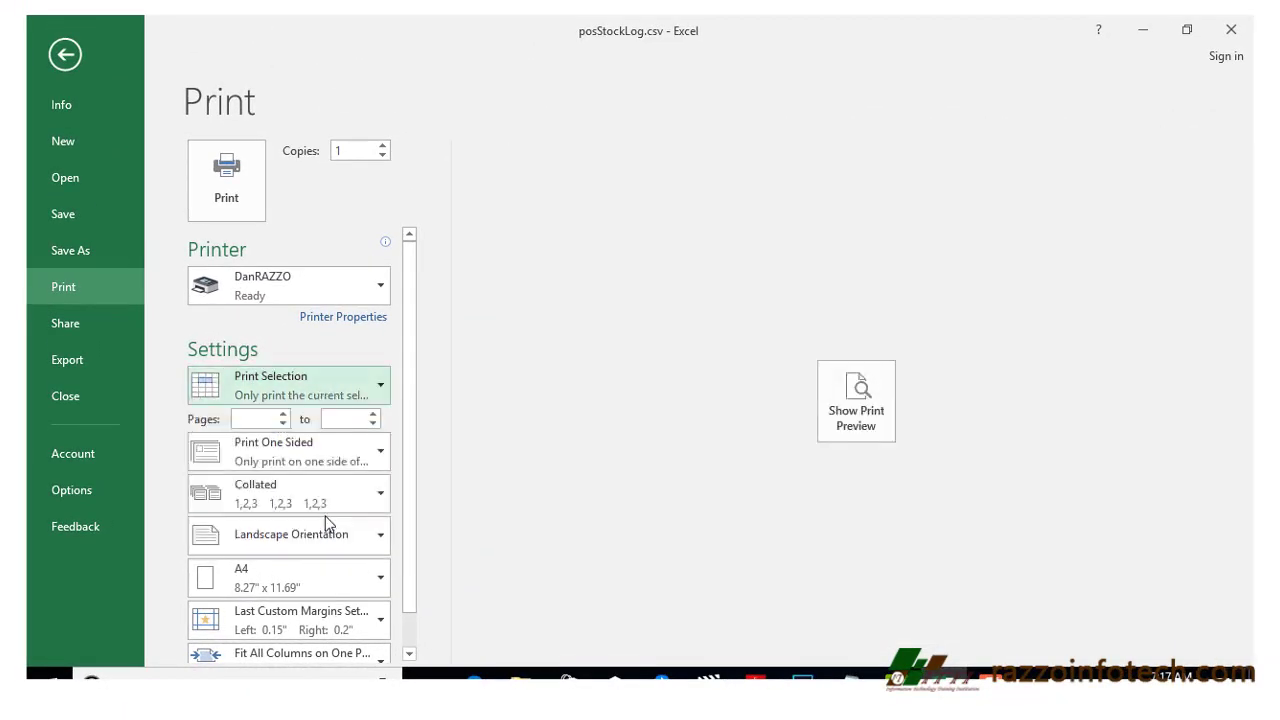
{"action": "left_click", "coordinate": [852, 425]}
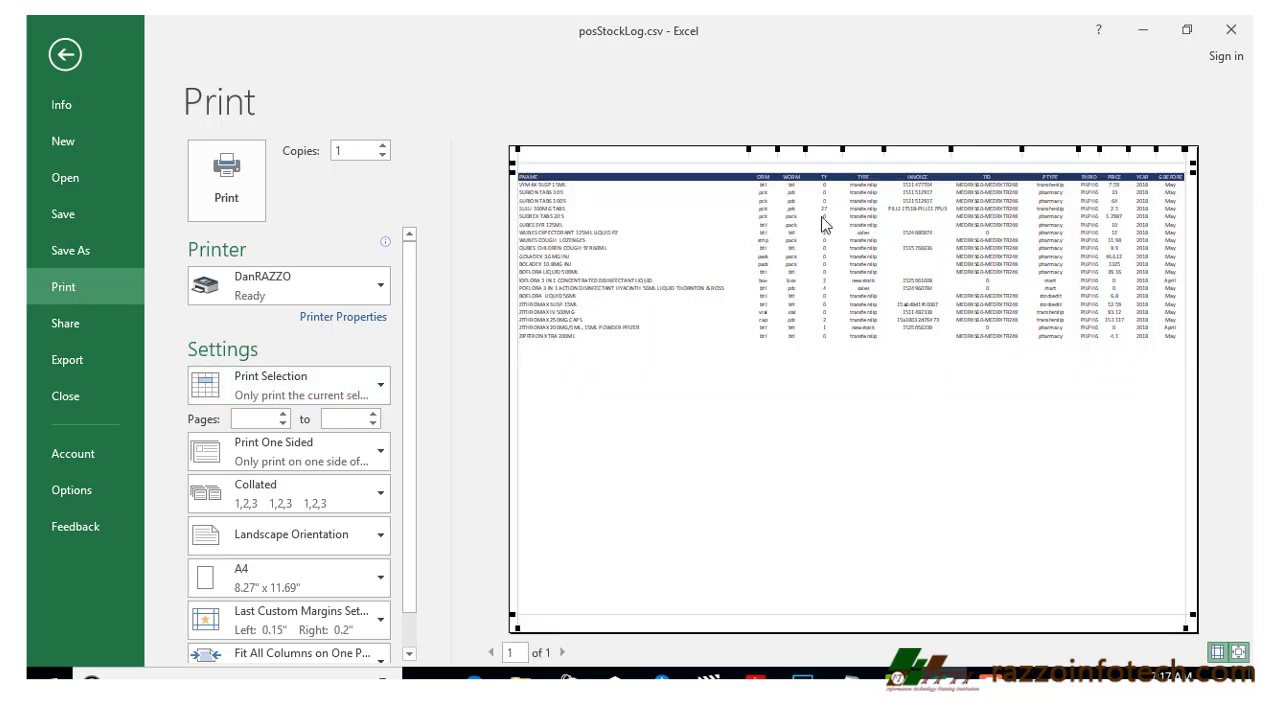